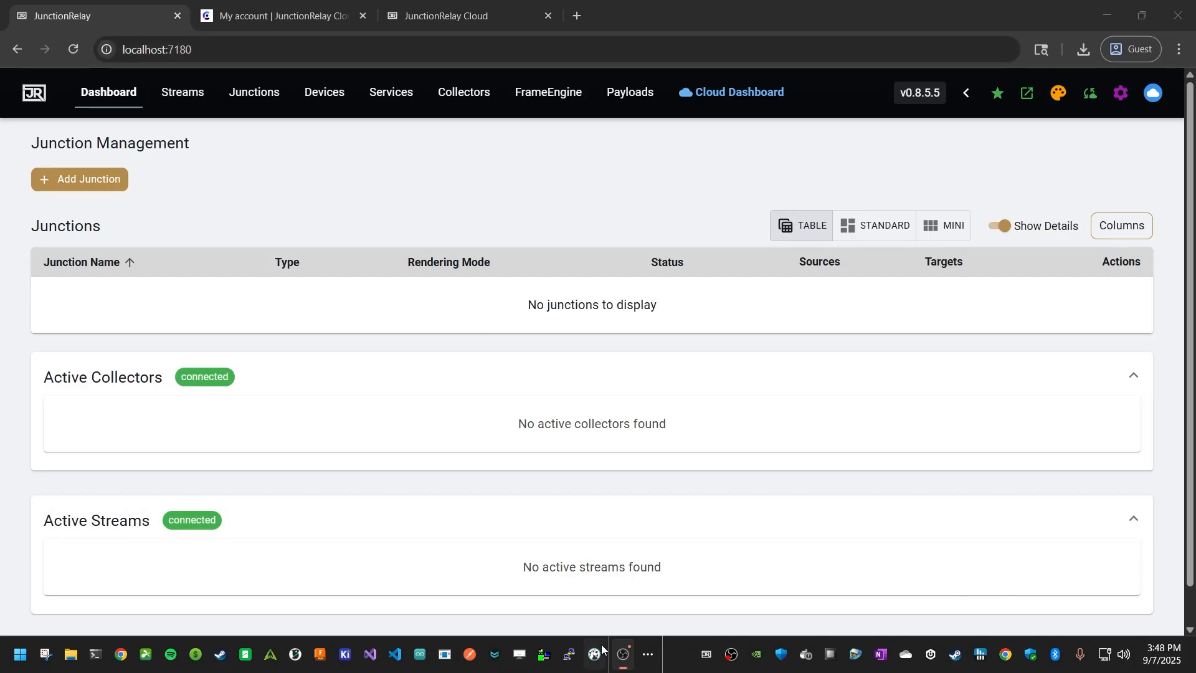
right_click(706, 654)
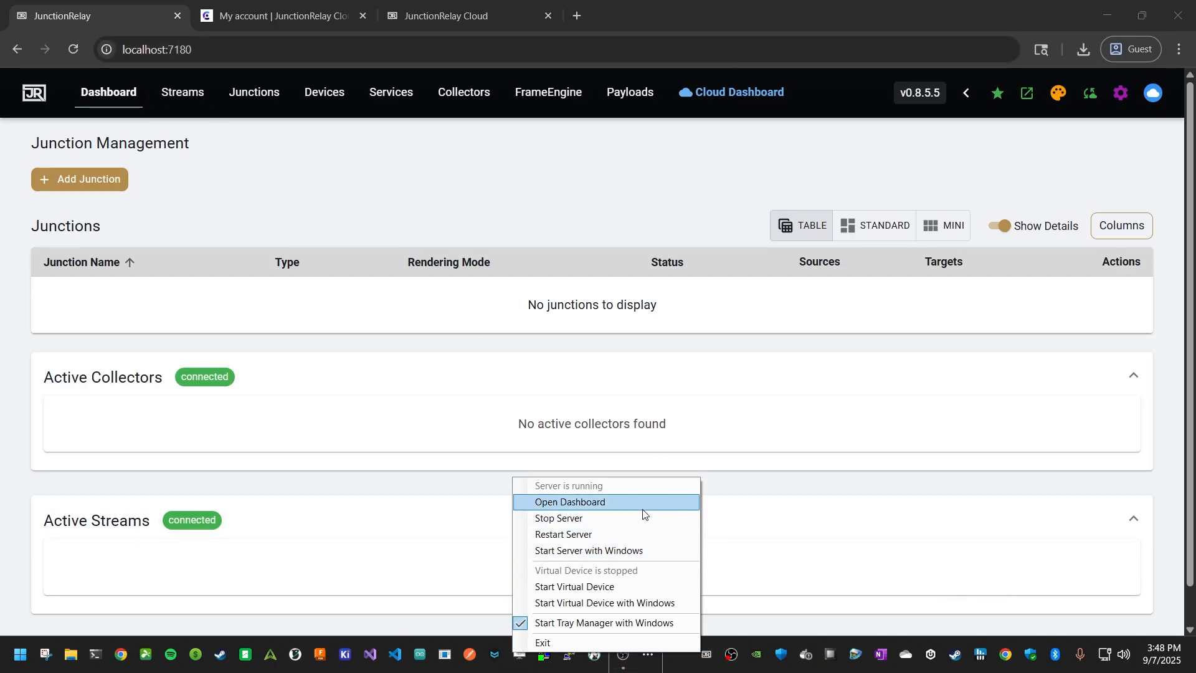
left_click(474, 184)
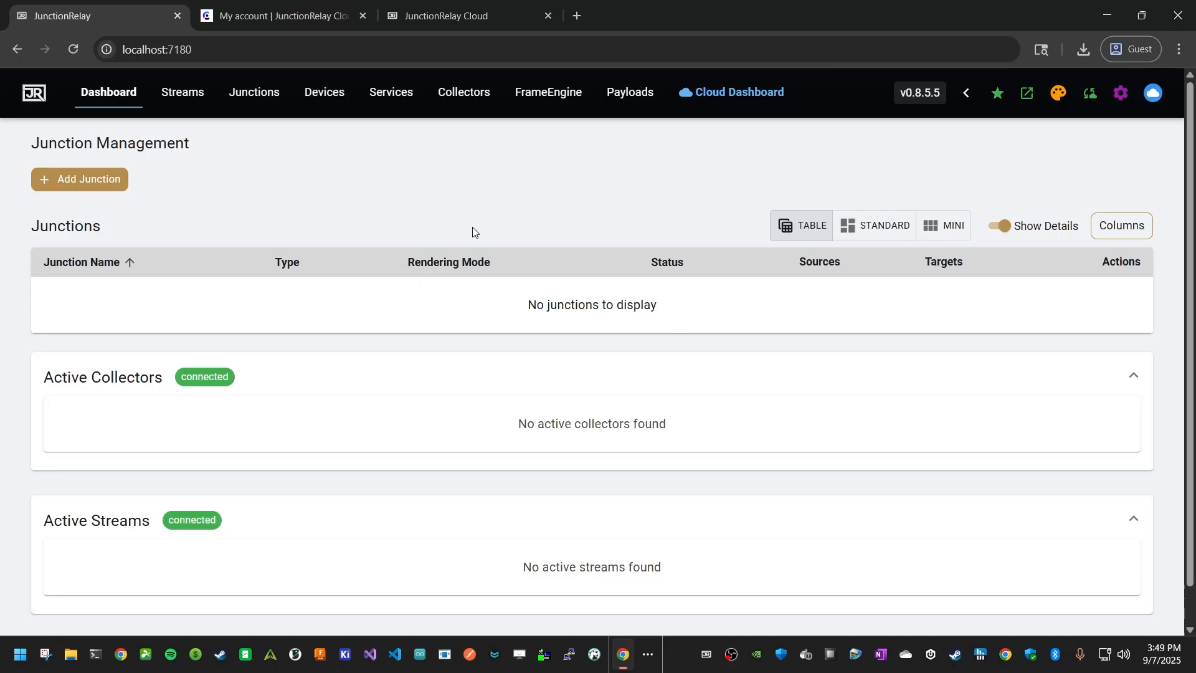
Start adding a new collector on the Collectors page and choose HWiNFO as its type
left_click(454, 95)
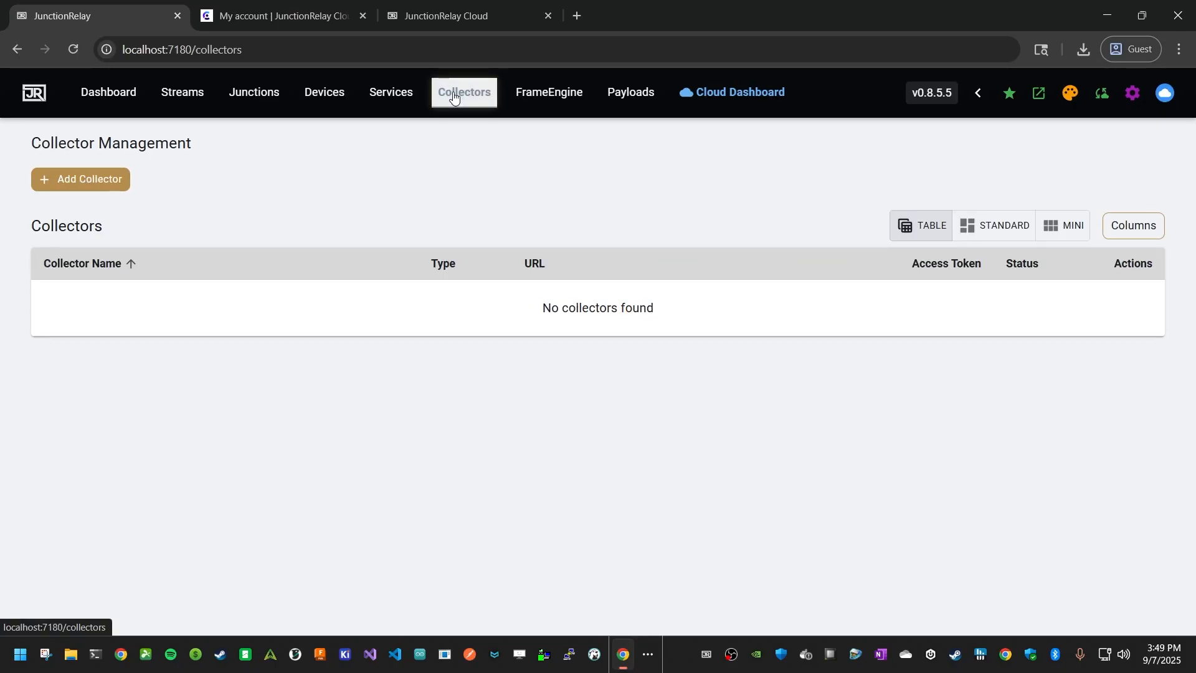
left_click(101, 179)
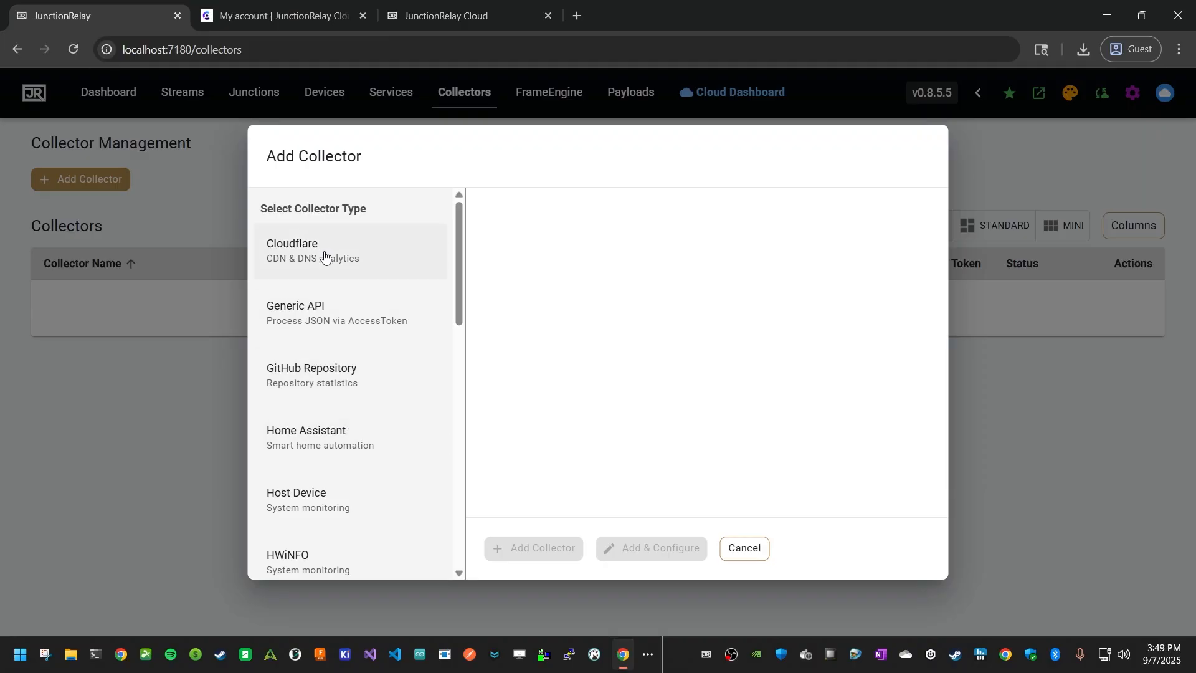
scroll(331, 347, "down", 9)
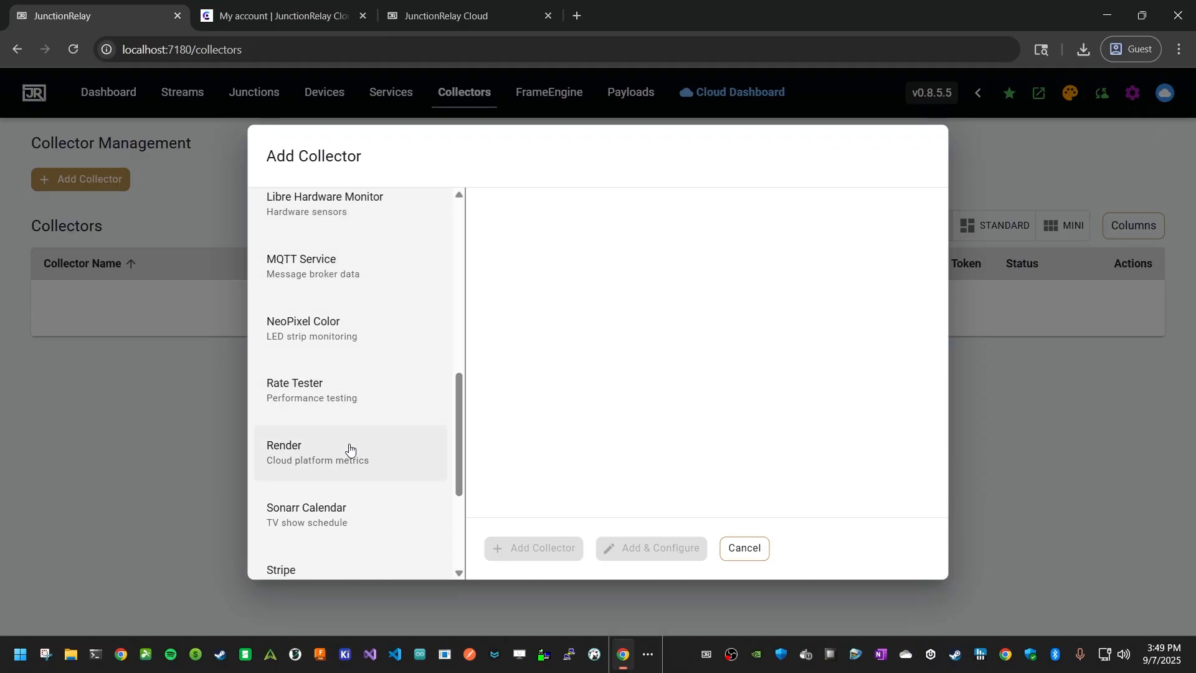
scroll(351, 445, "up", 7)
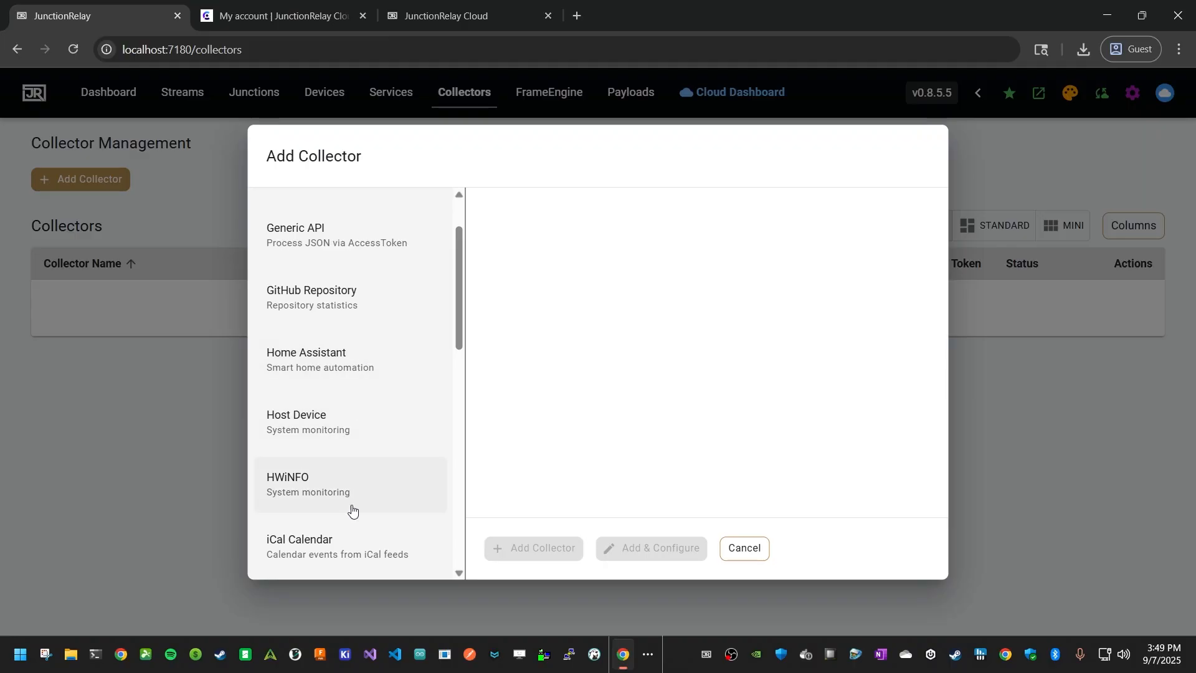
left_click(335, 489)
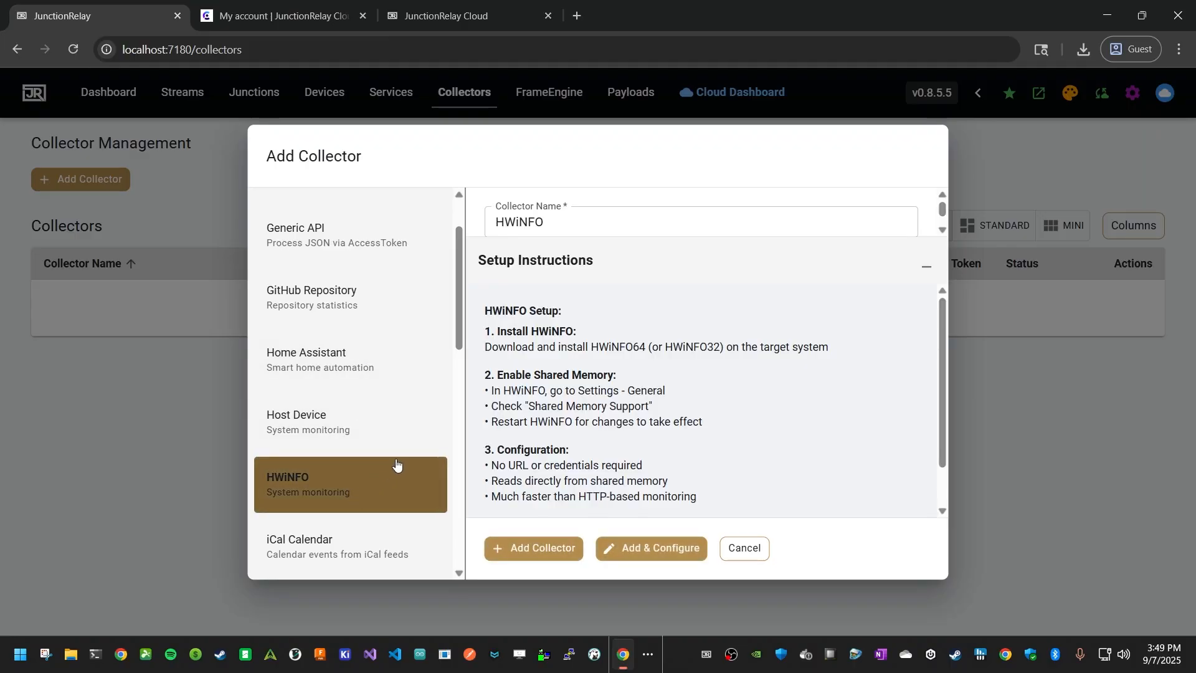
Switch to the running HWiNFO 64 and enable Shared Memory Support in its general settings
right_click(980, 658)
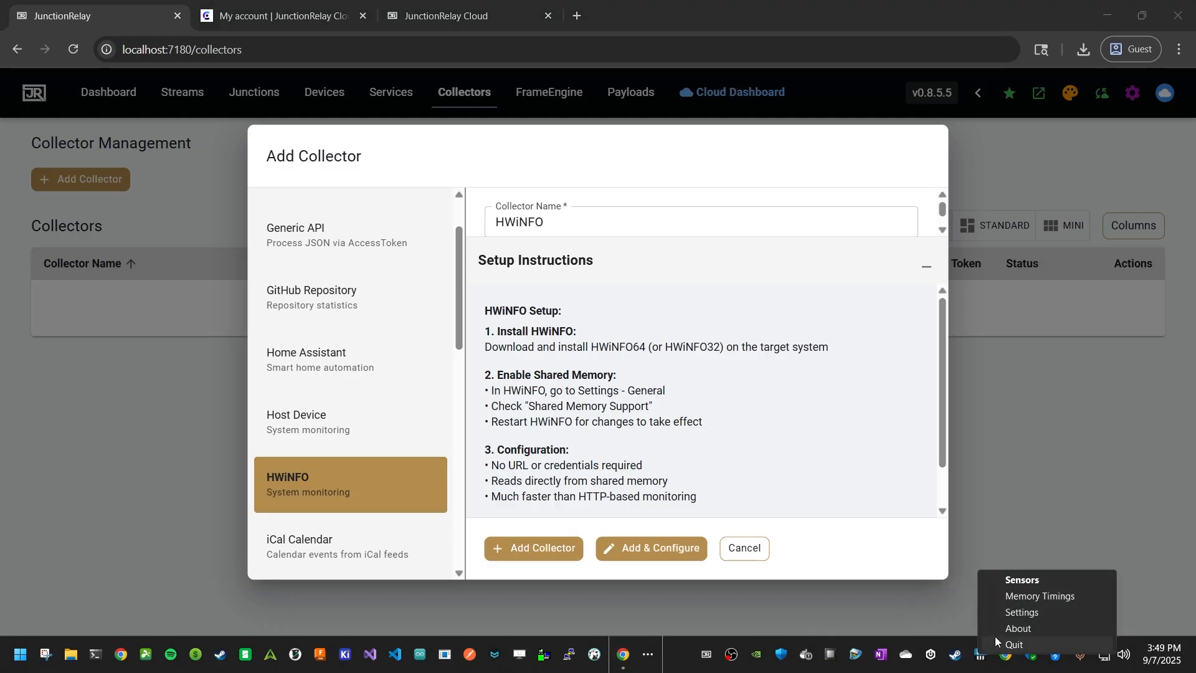
left_click(1026, 613)
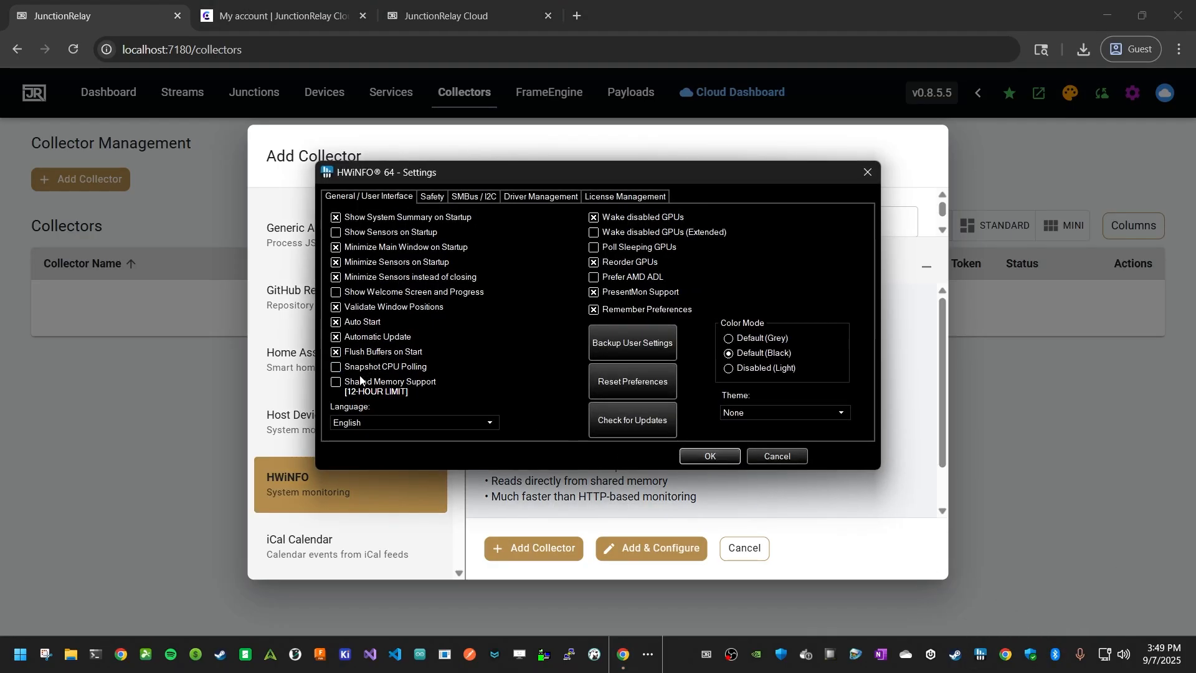
left_click(360, 385)
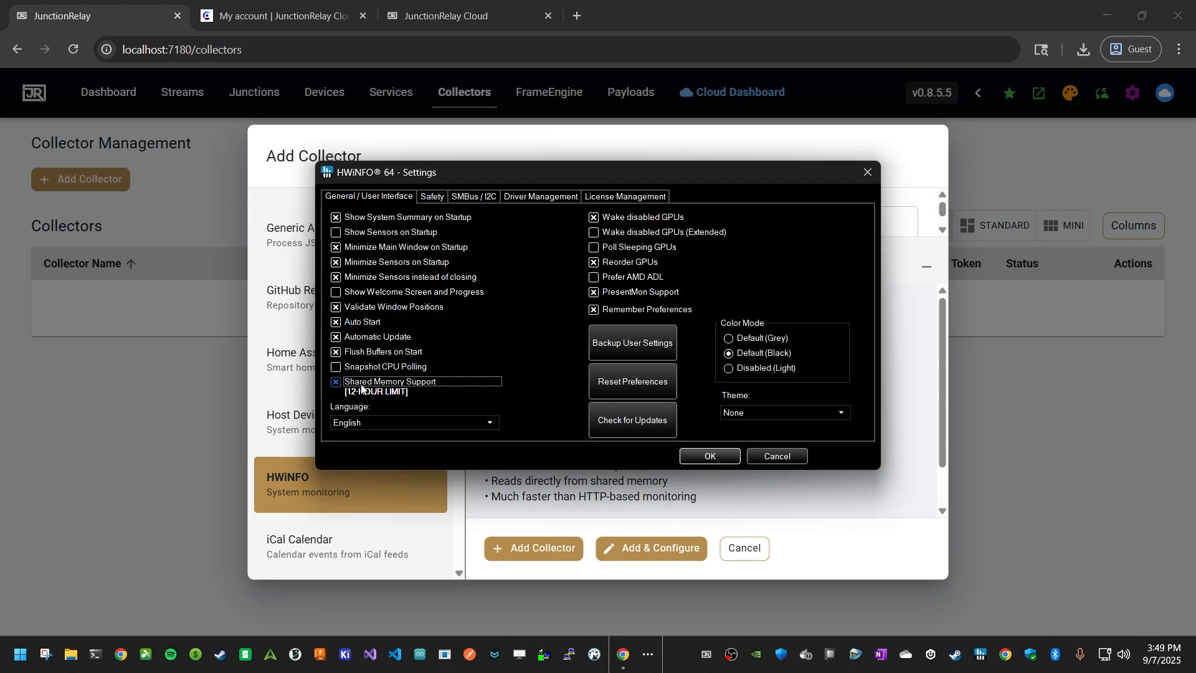
mouse_move(407, 393)
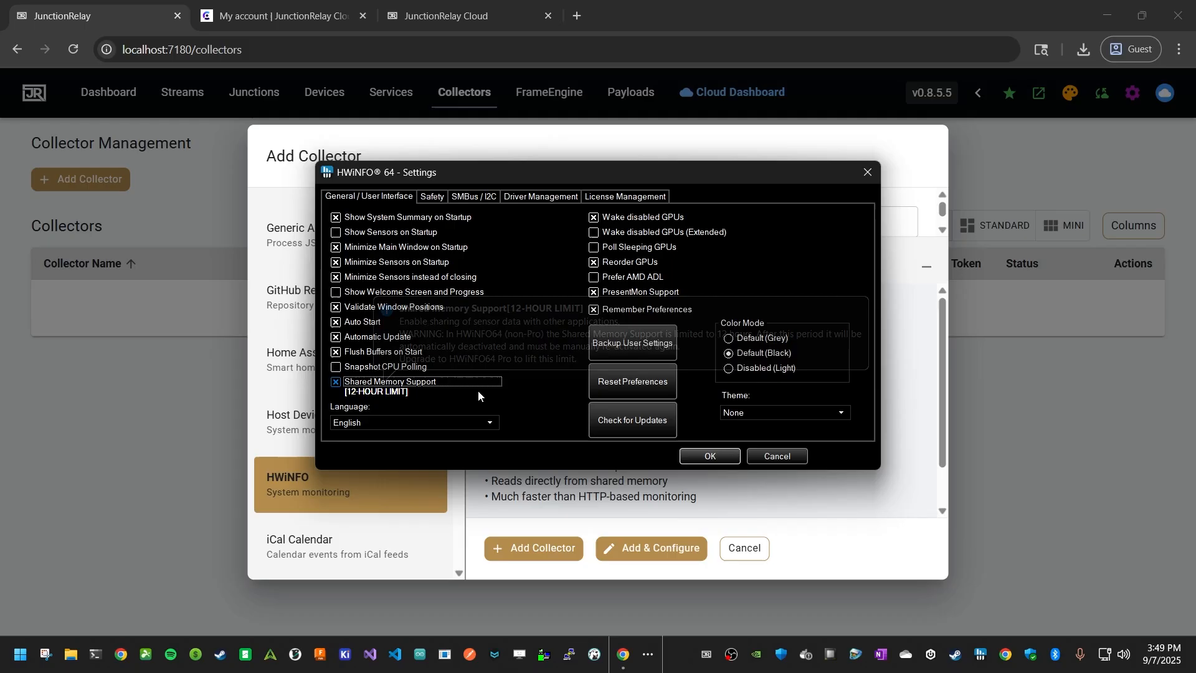
mouse_move(524, 386)
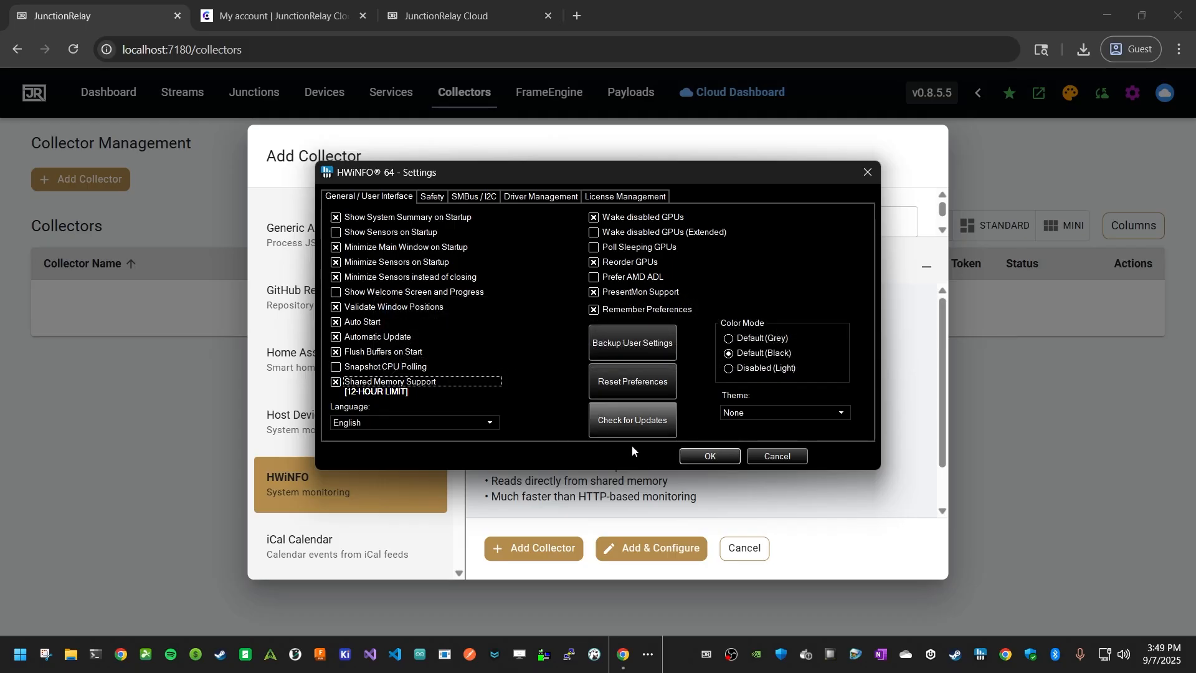
left_click(710, 457)
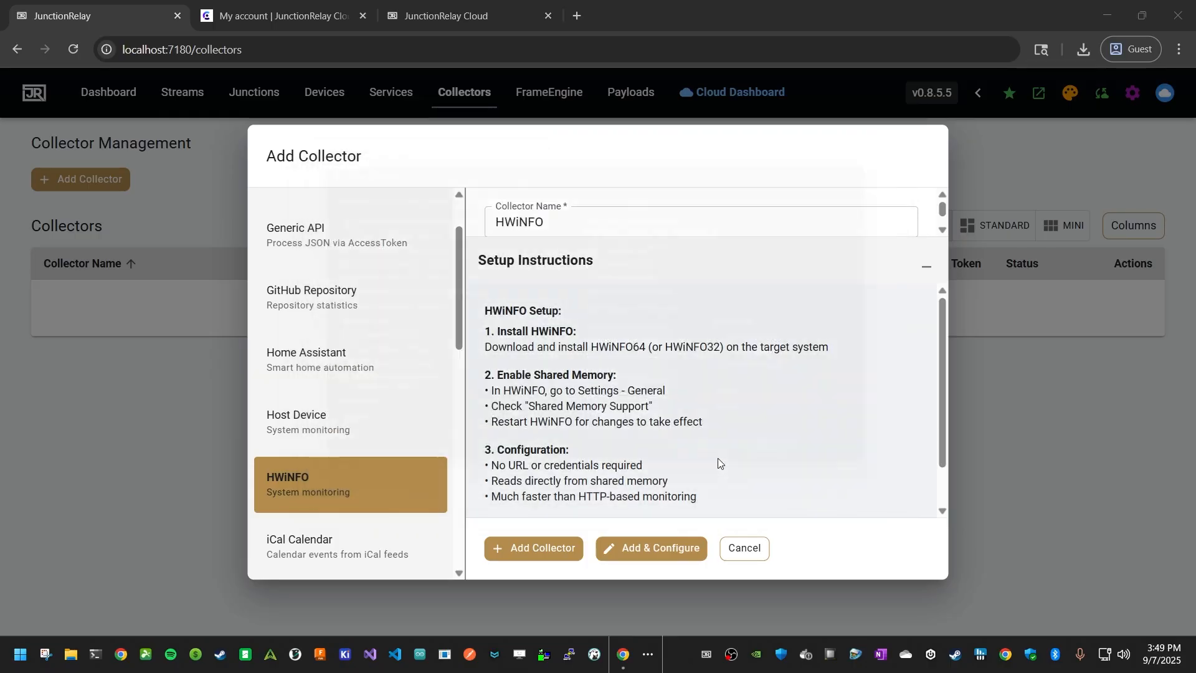
Add the HWiNFO collector under the name HWiNFO and open its configuration page
left_click(560, 221)
scroll(579, 225, "down", 1)
left_click(927, 267)
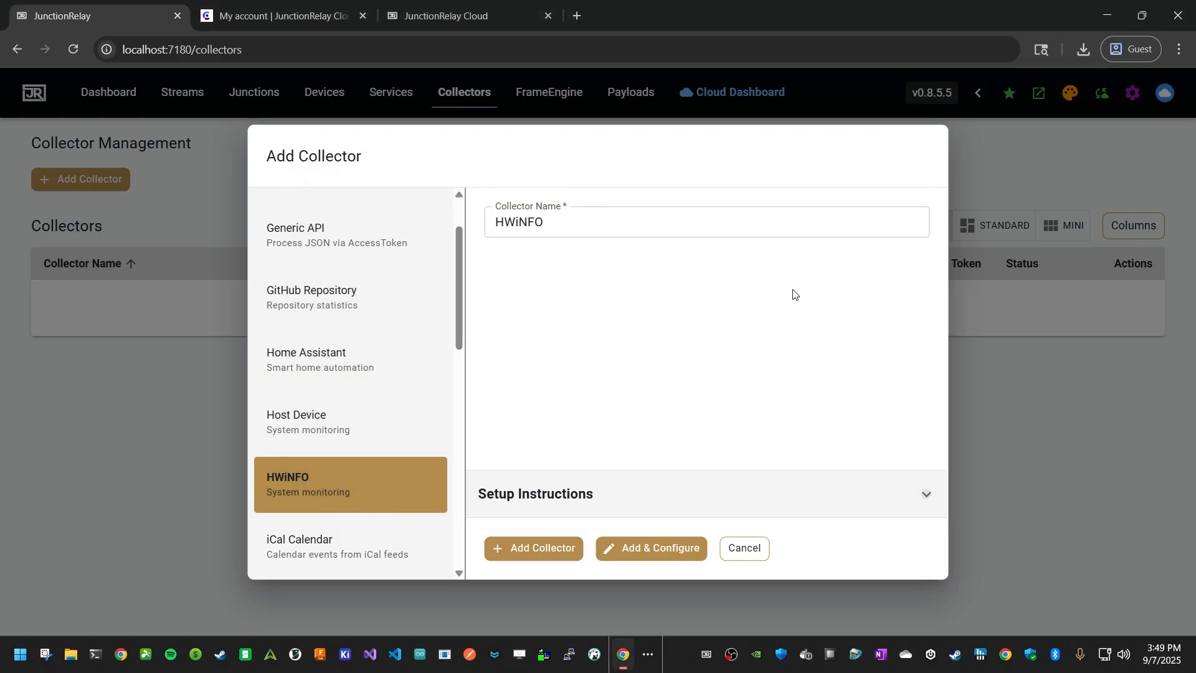
left_click(926, 499)
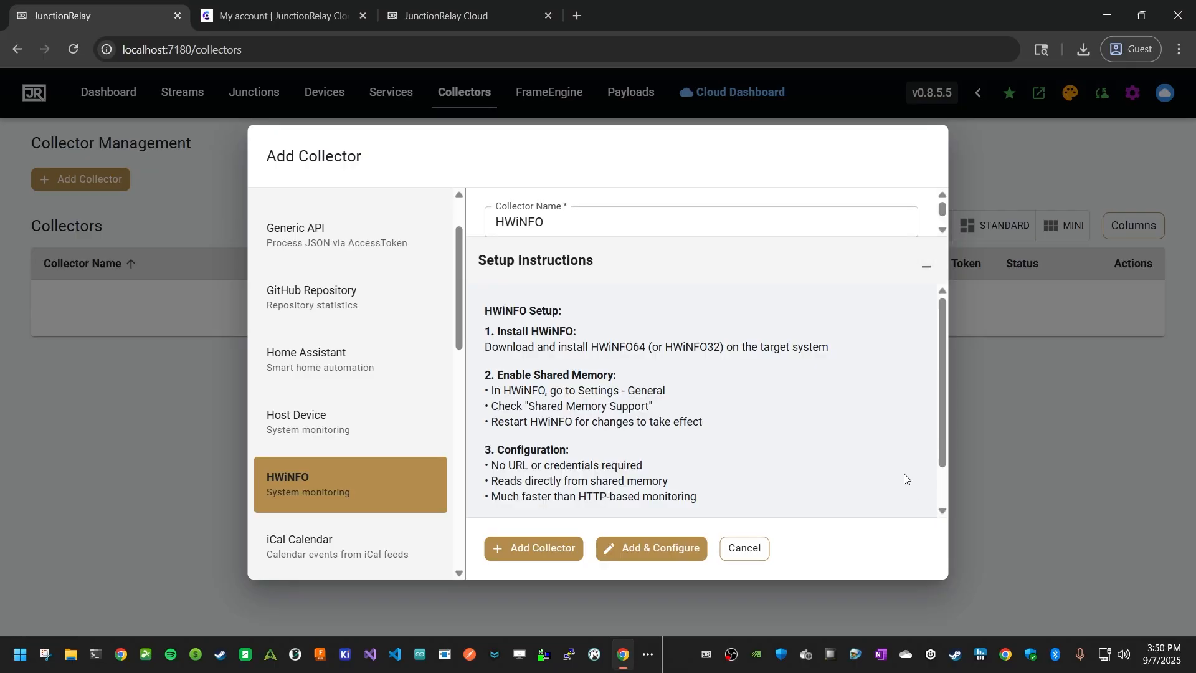
left_click(669, 551)
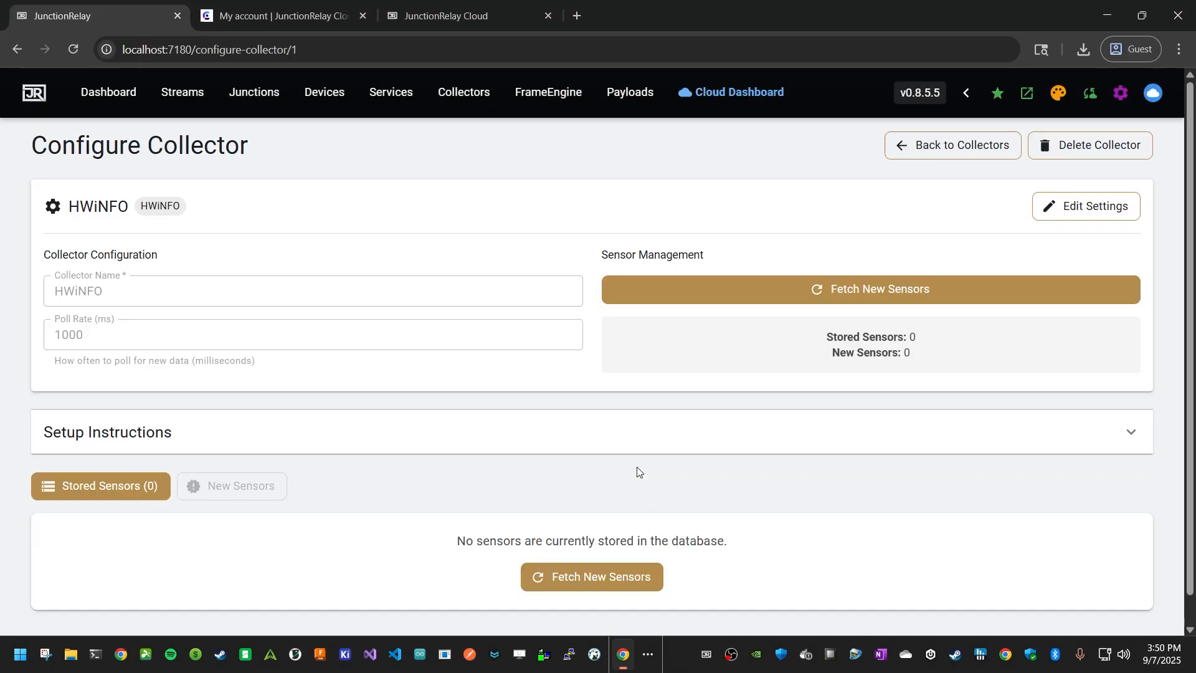
Fetch new sensors for the HWiNFO collector, review the list and add all of them to the stored sensors
left_click(711, 300)
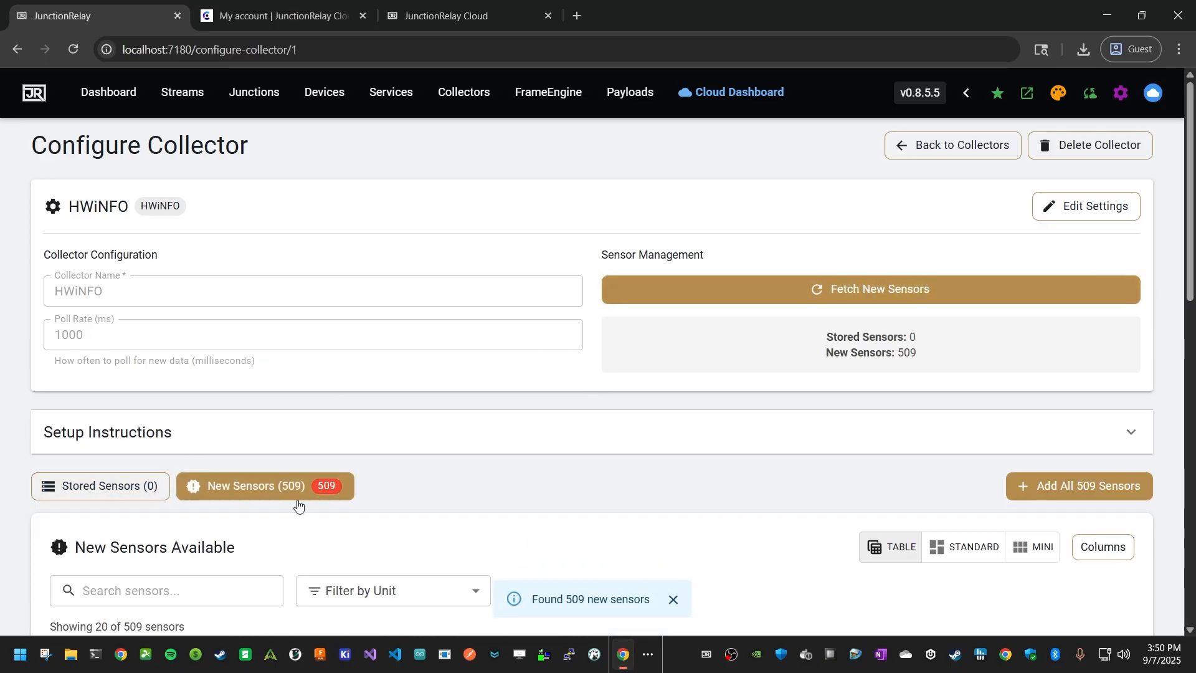
scroll(287, 449, "down", 3)
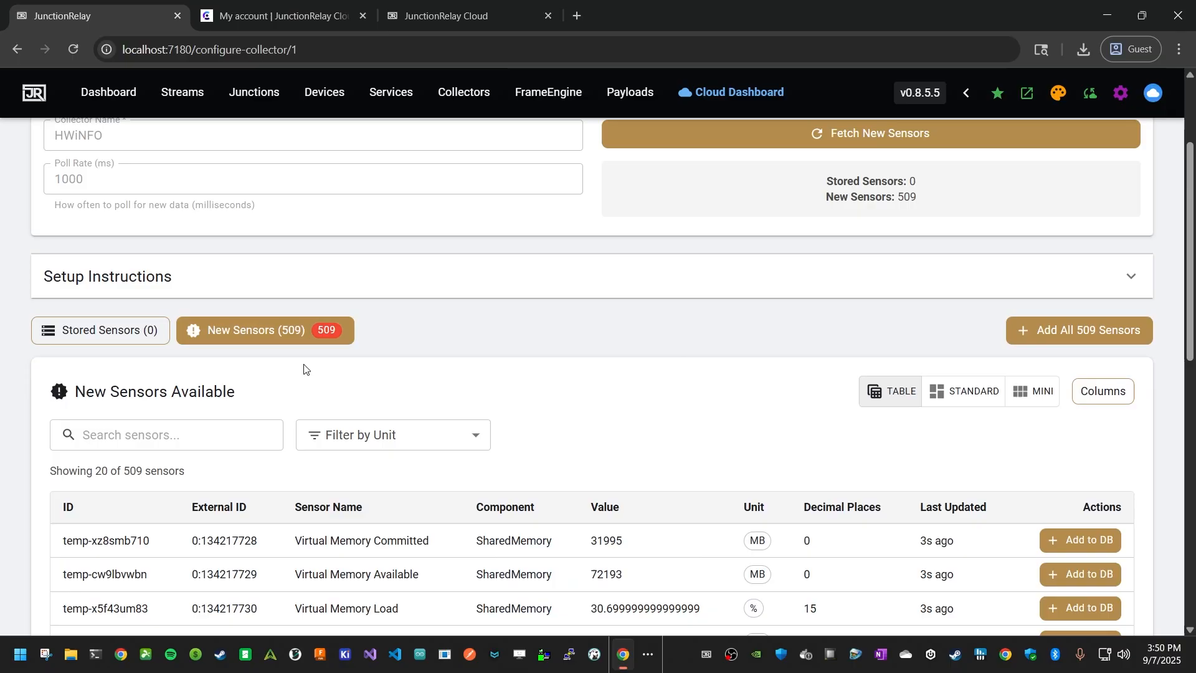
scroll(524, 365, "down", 10)
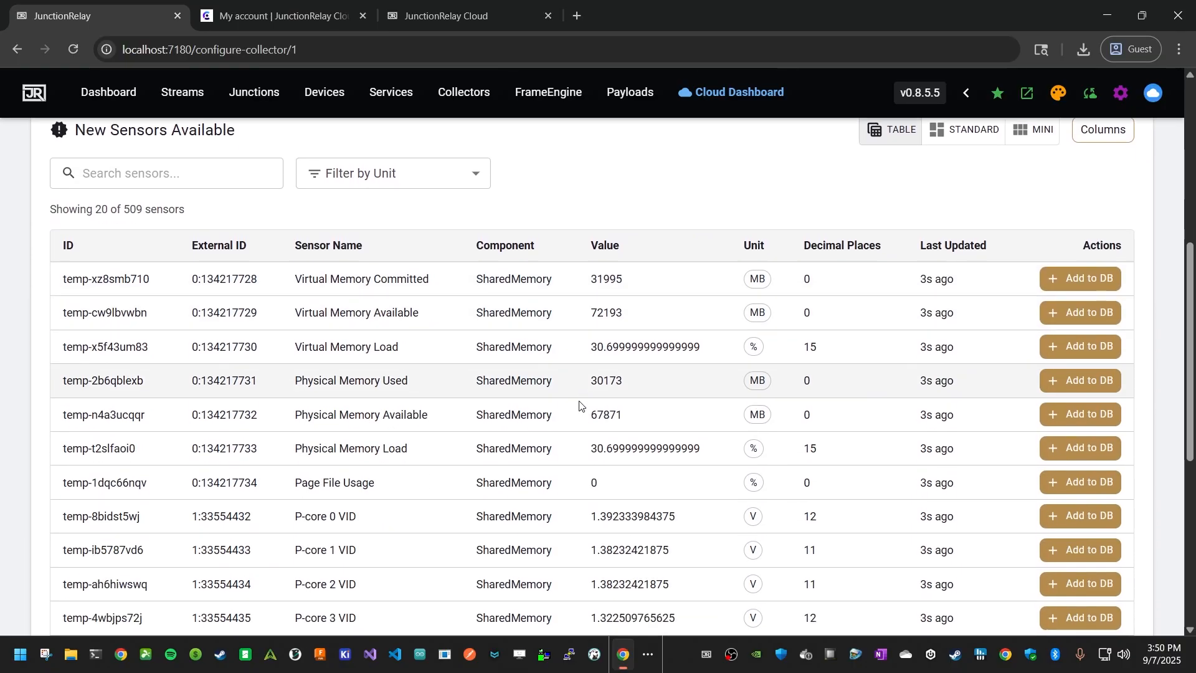
scroll(564, 400, "up", 6)
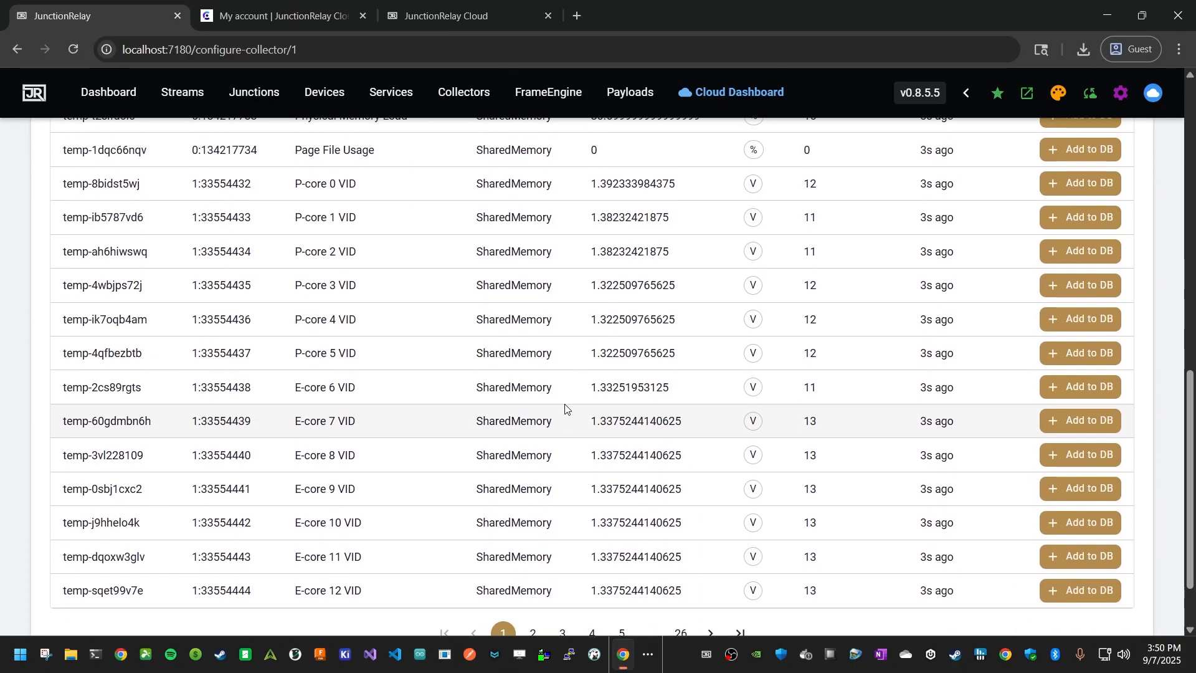
scroll(565, 406, "down", 4)
scroll(556, 453, "up", 5)
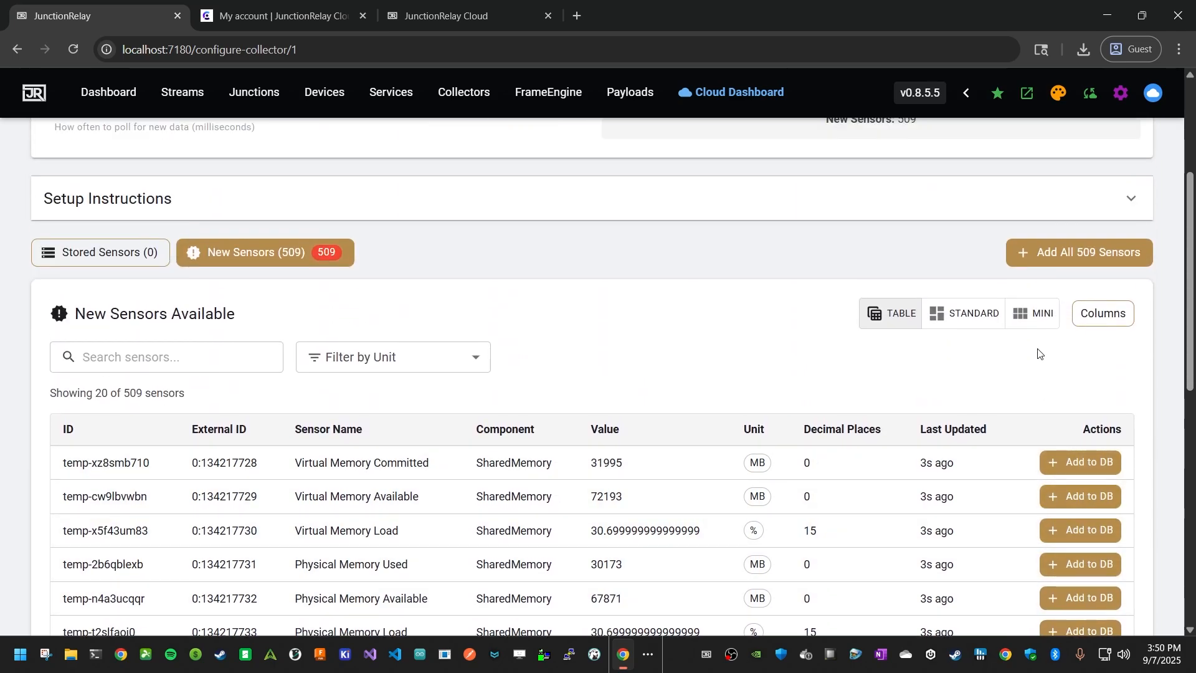
scroll(1042, 337, "up", 2)
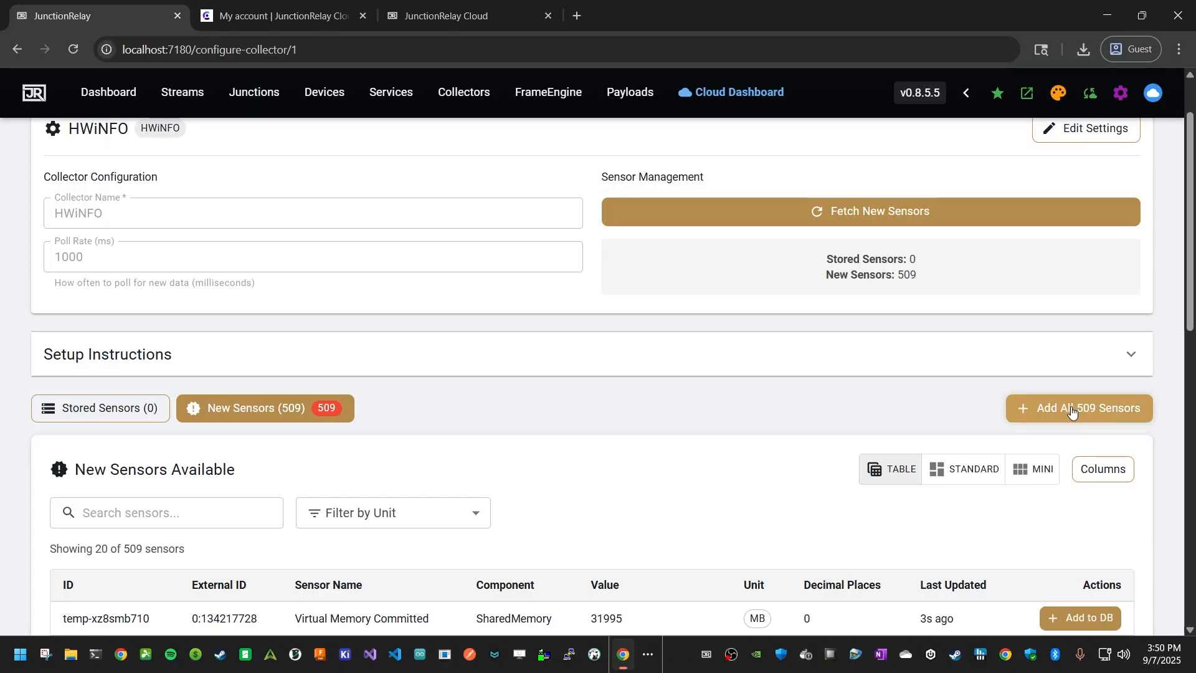
left_click(1066, 418)
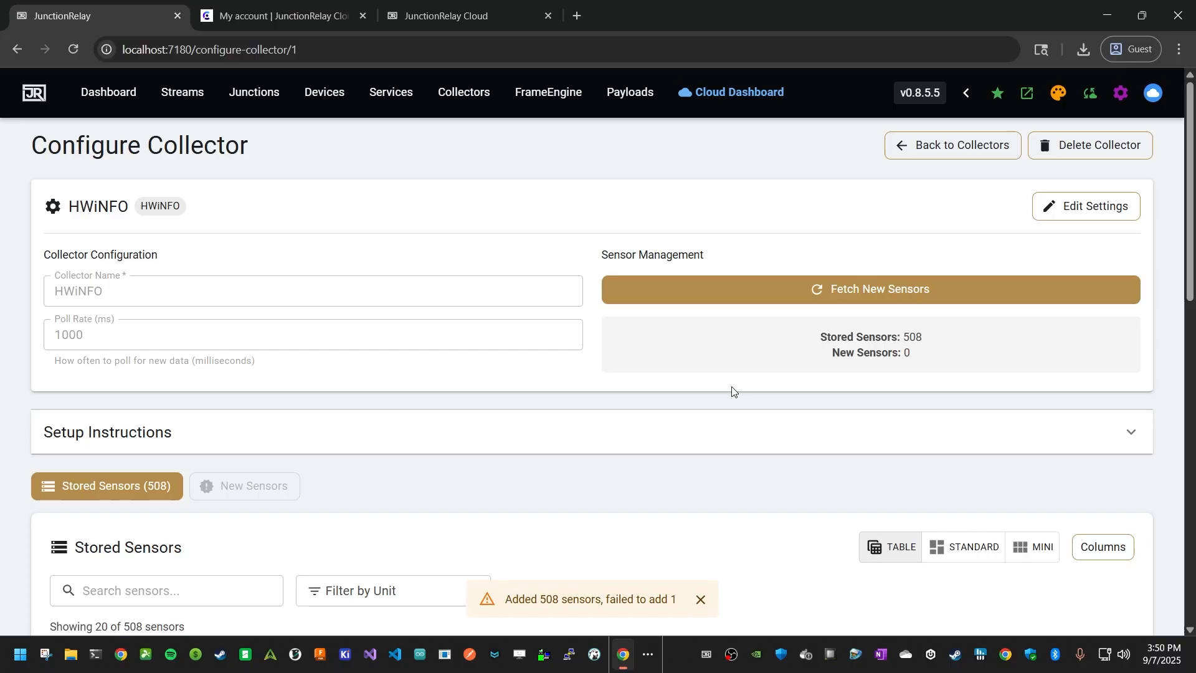
Fetch new sensors again and add the remaining P-core 3 T0 Effective Clock sensor to the database
scroll(570, 424, "down", 1)
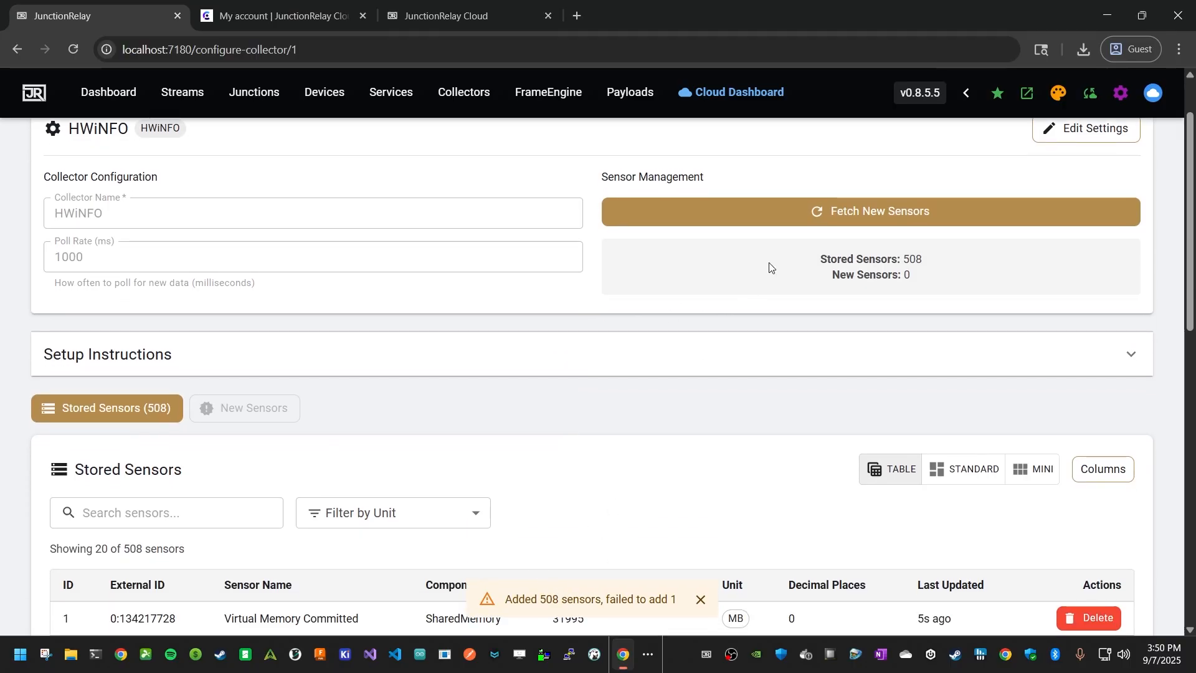
left_click(801, 226)
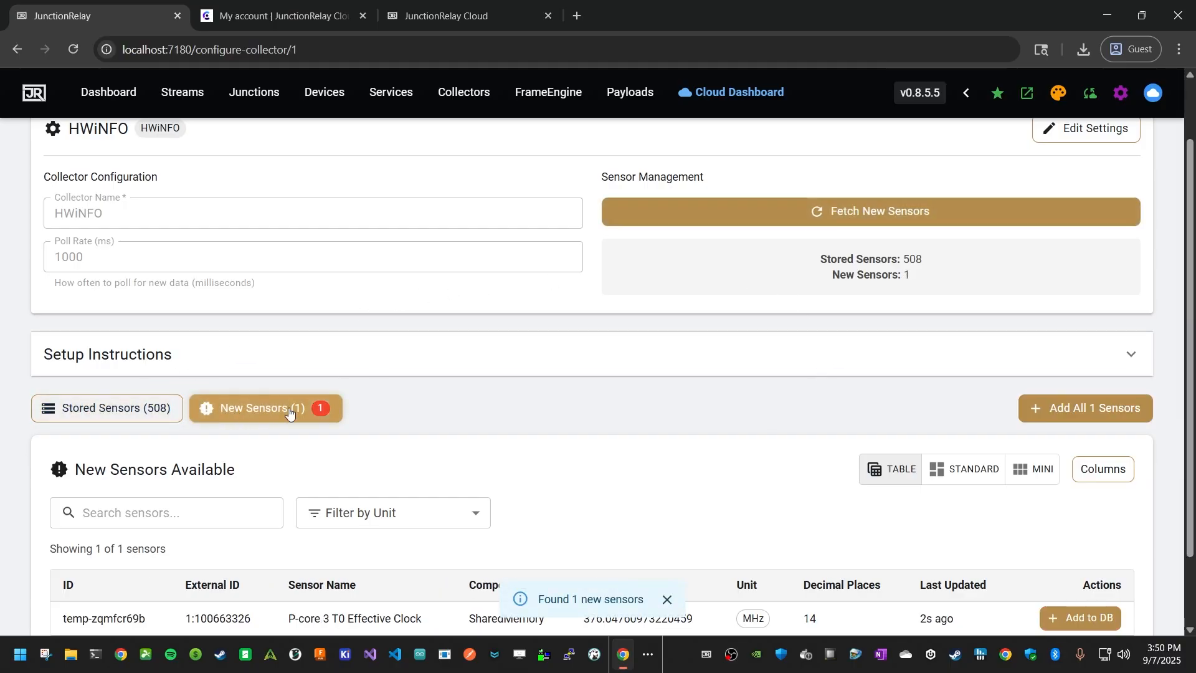
scroll(523, 421, "down", 2)
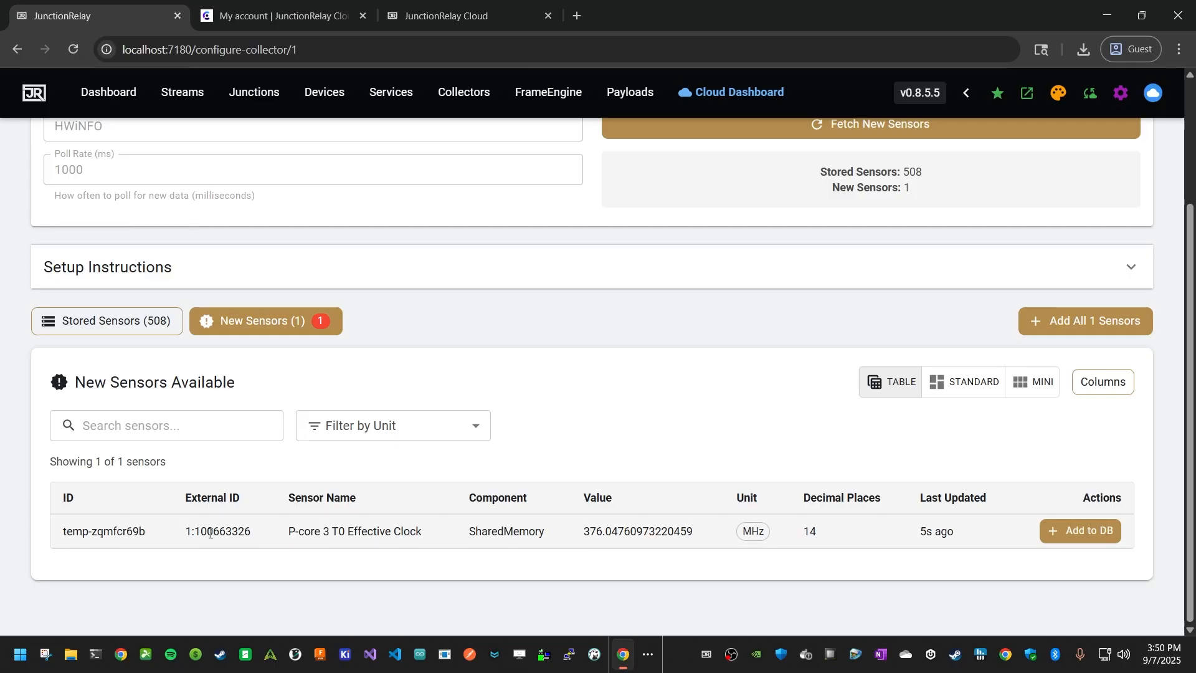
left_click(1078, 532)
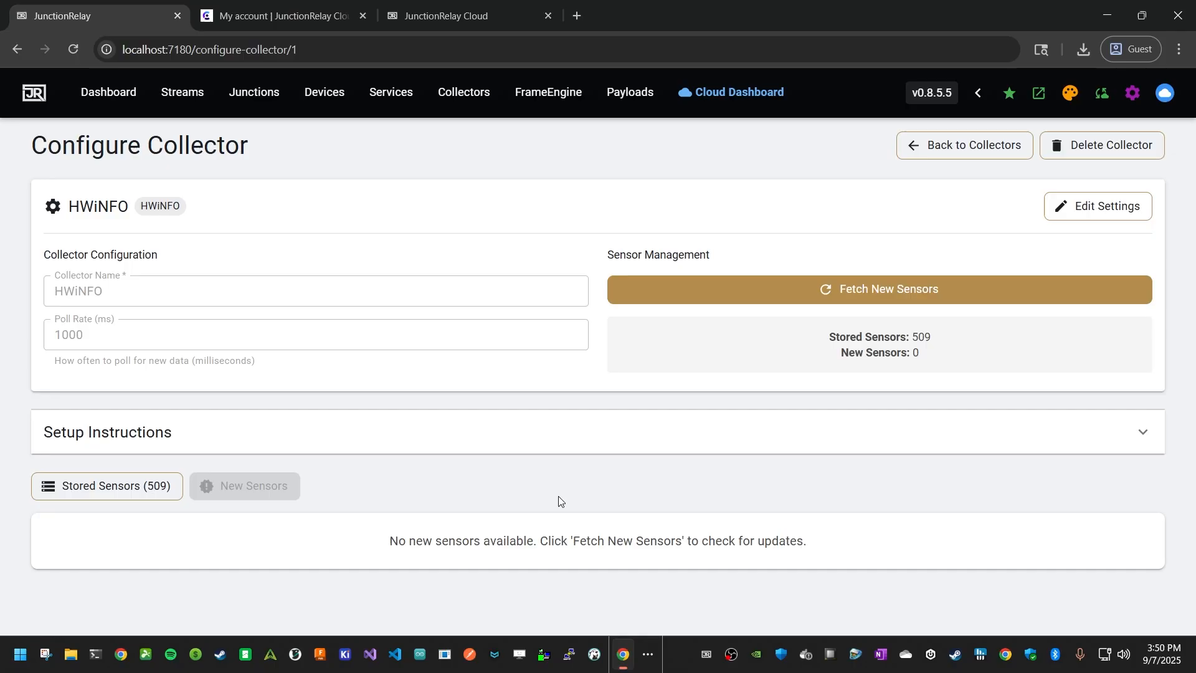
left_click(457, 103)
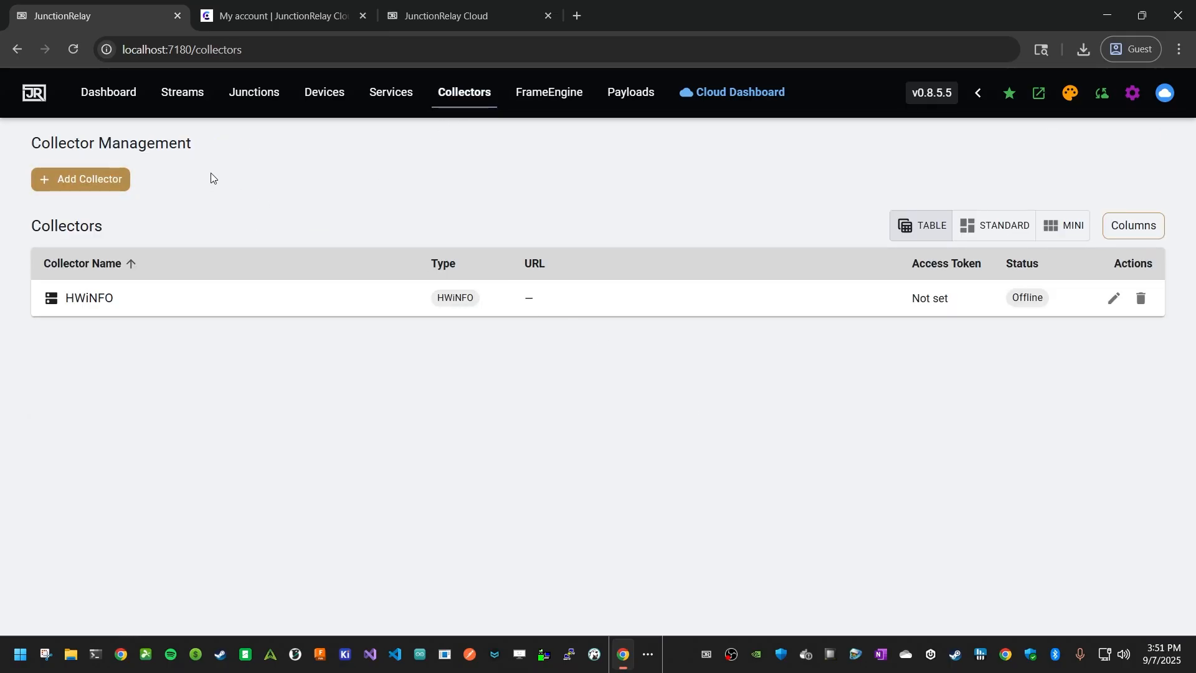
left_click(121, 183)
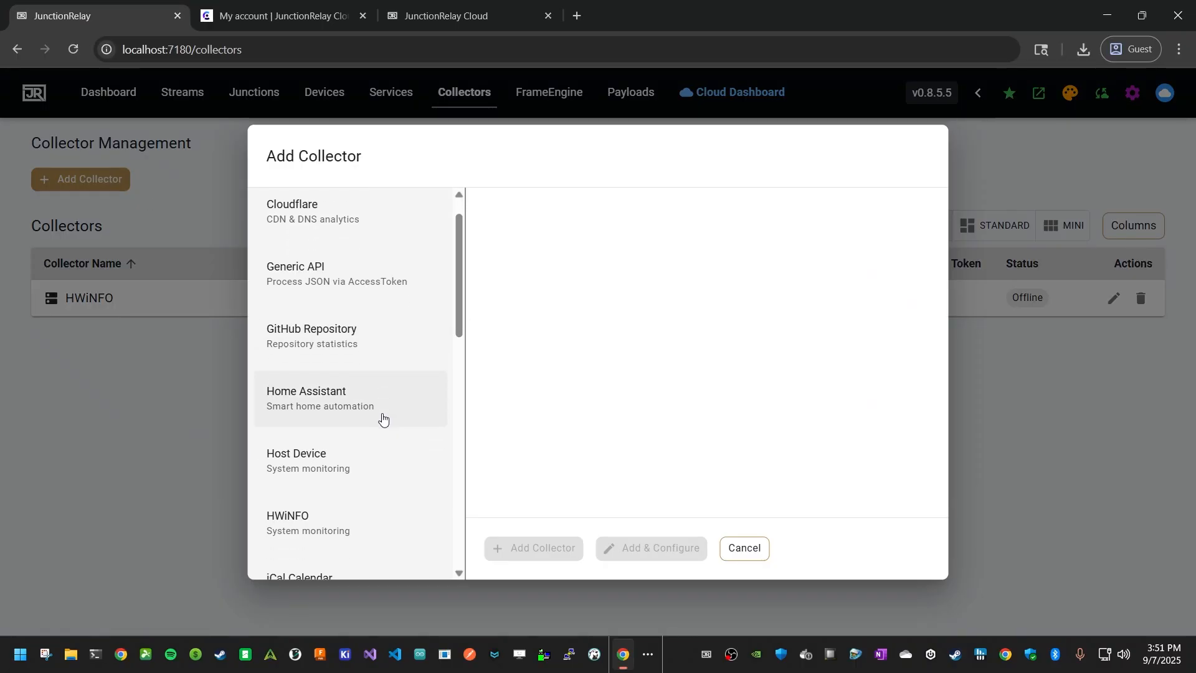
scroll(382, 419, "down", 1)
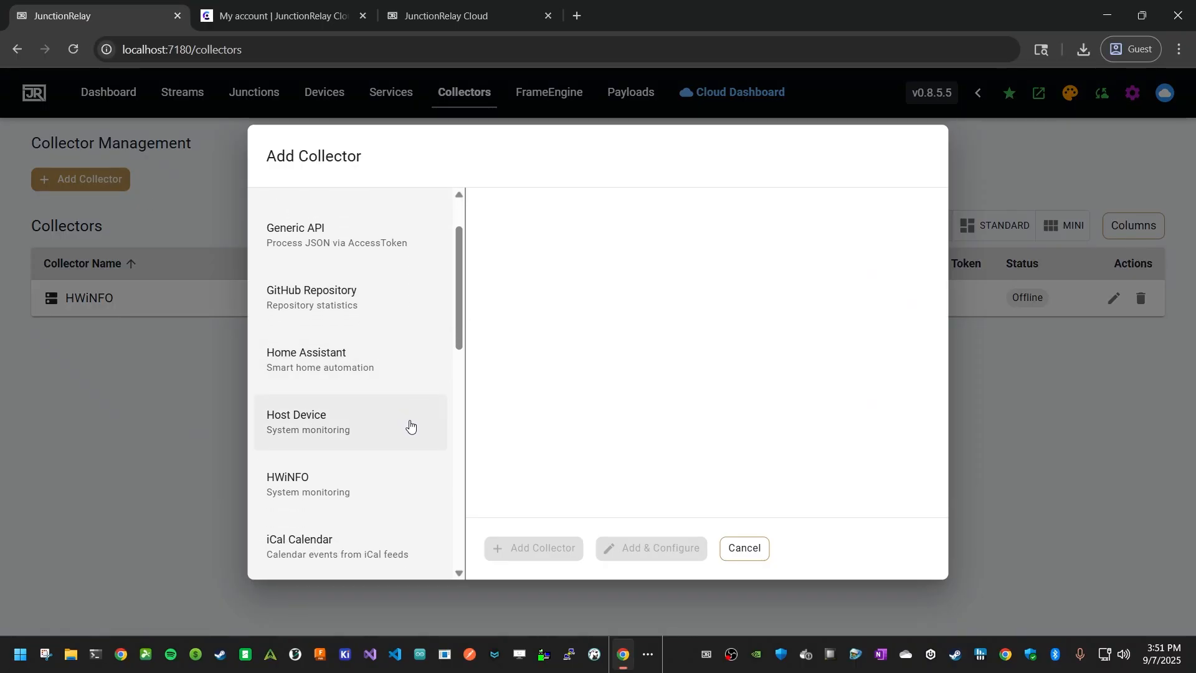
left_click(371, 430)
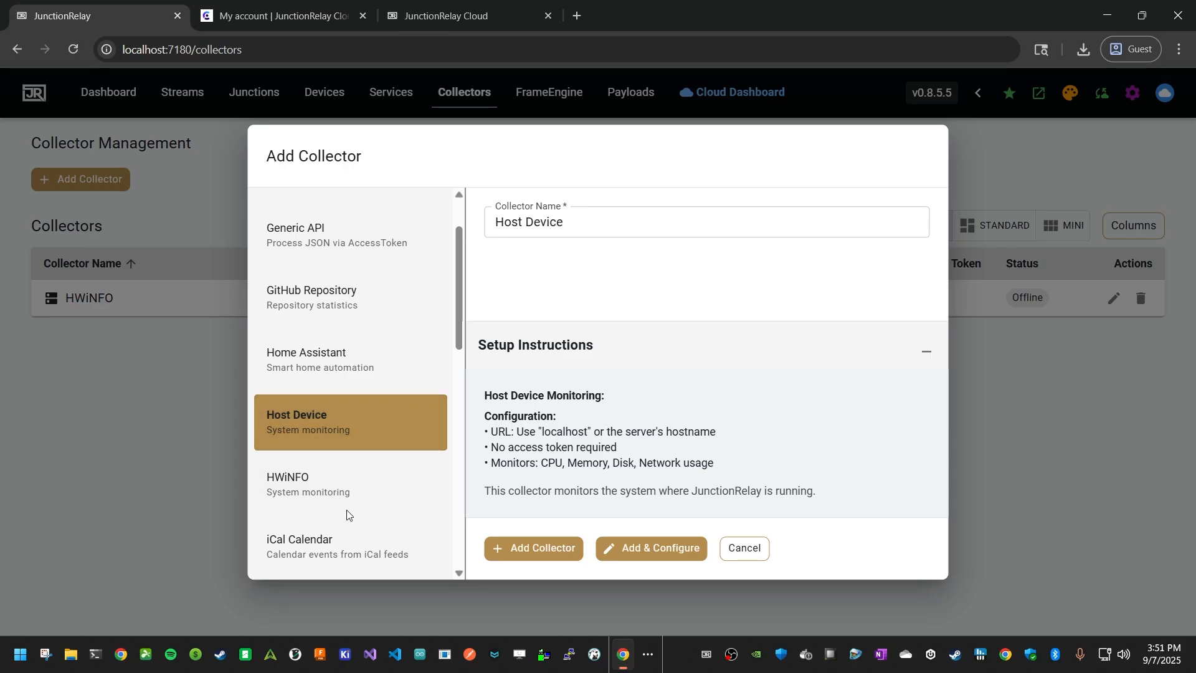
scroll(319, 492, "down", 3)
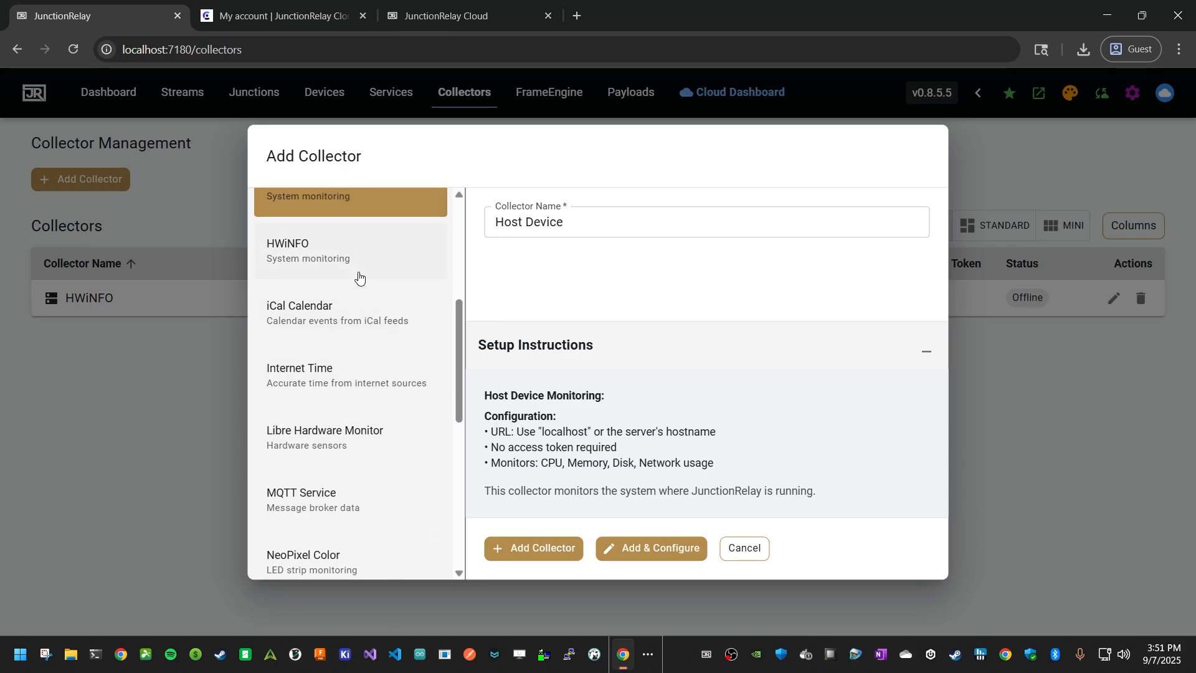
left_click(395, 445)
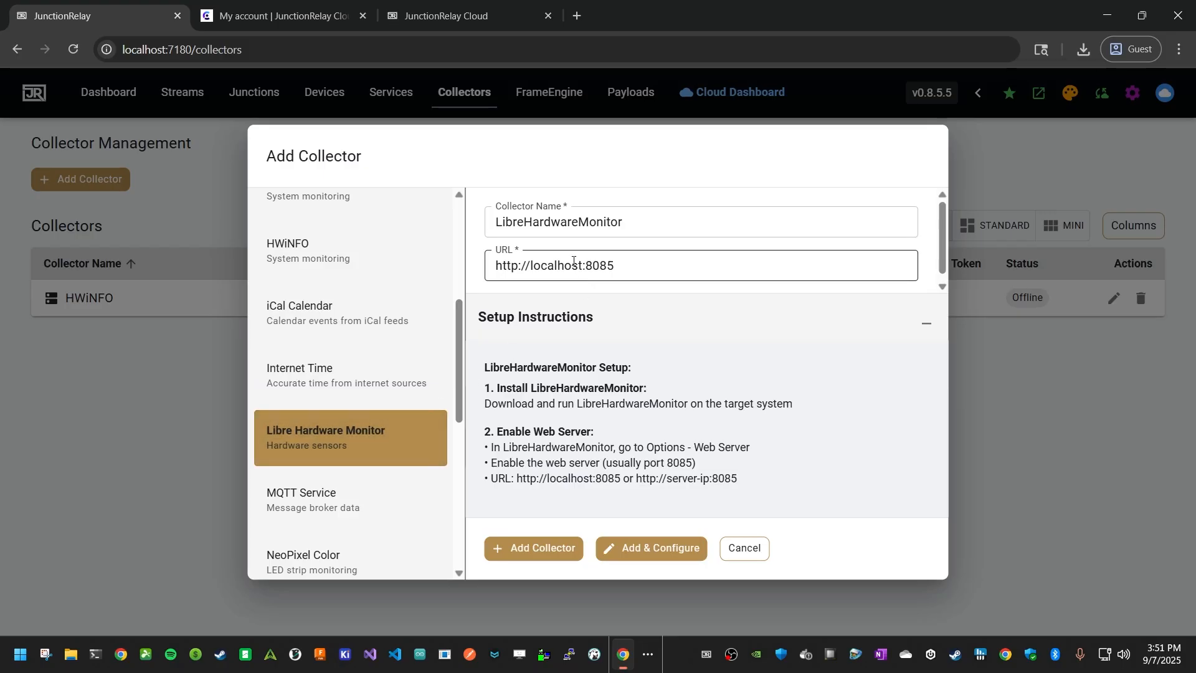
double_click(553, 265)
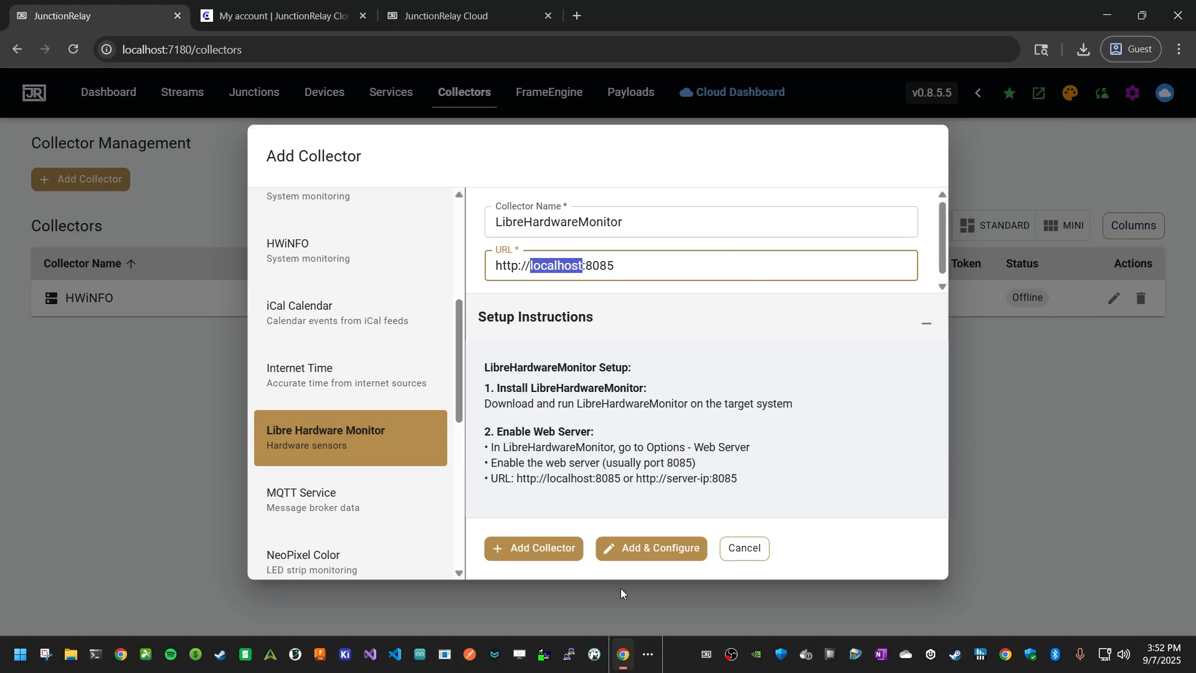
left_click(630, 547)
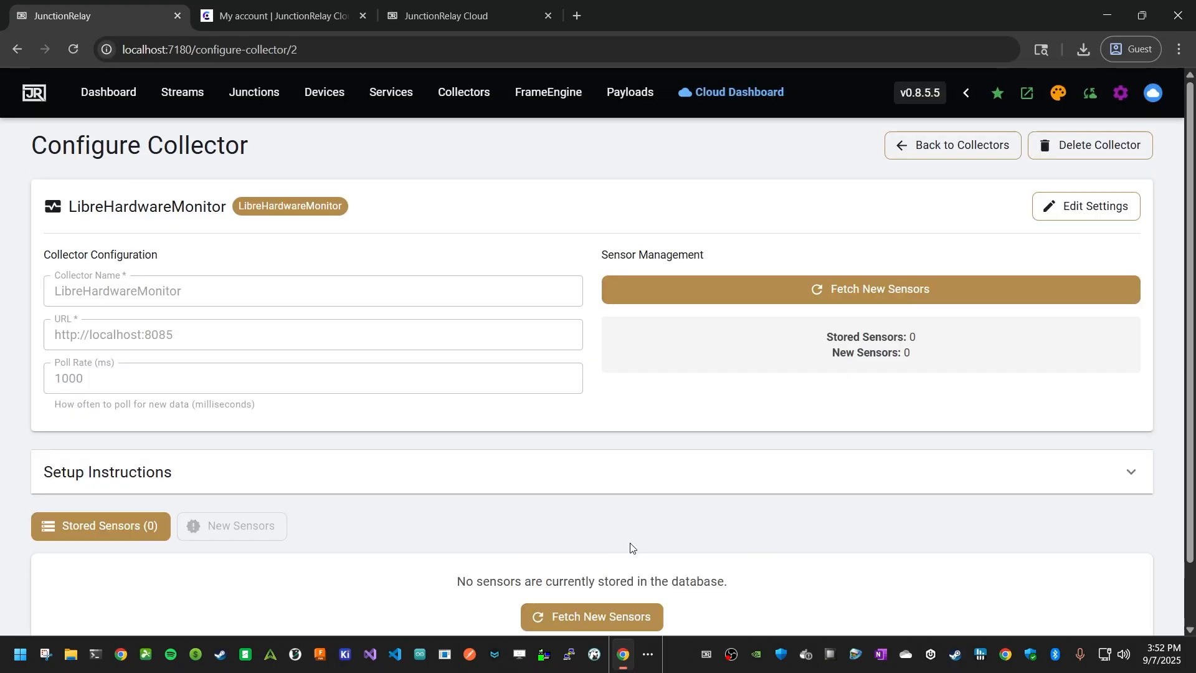
Fetch new sensors for the LibreHardwareMonitor collector, review the list and add all of them to the stored sensors
left_click(741, 298)
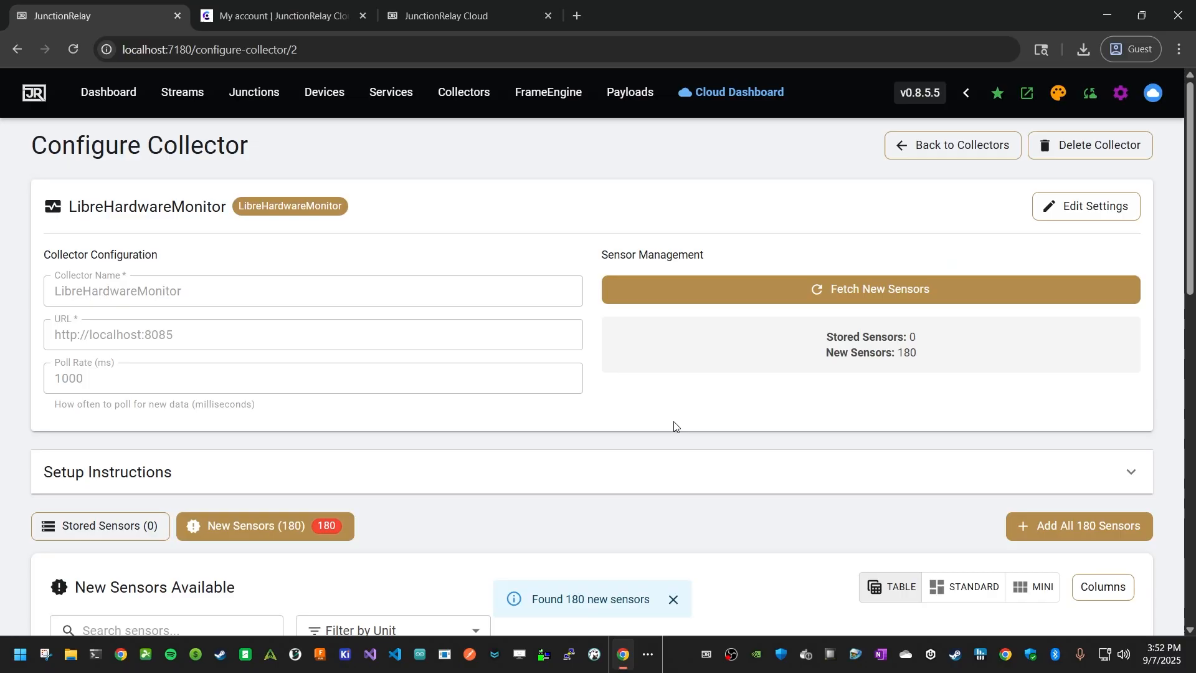
scroll(670, 424, "down", 6)
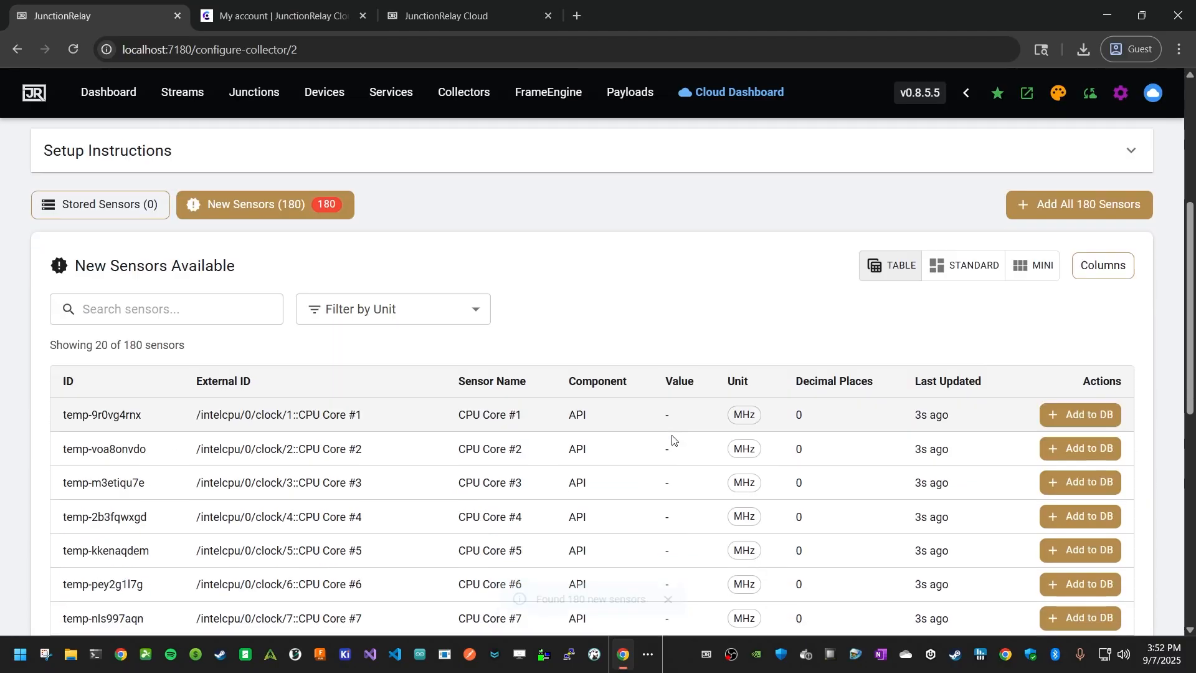
scroll(564, 436, "down", 5)
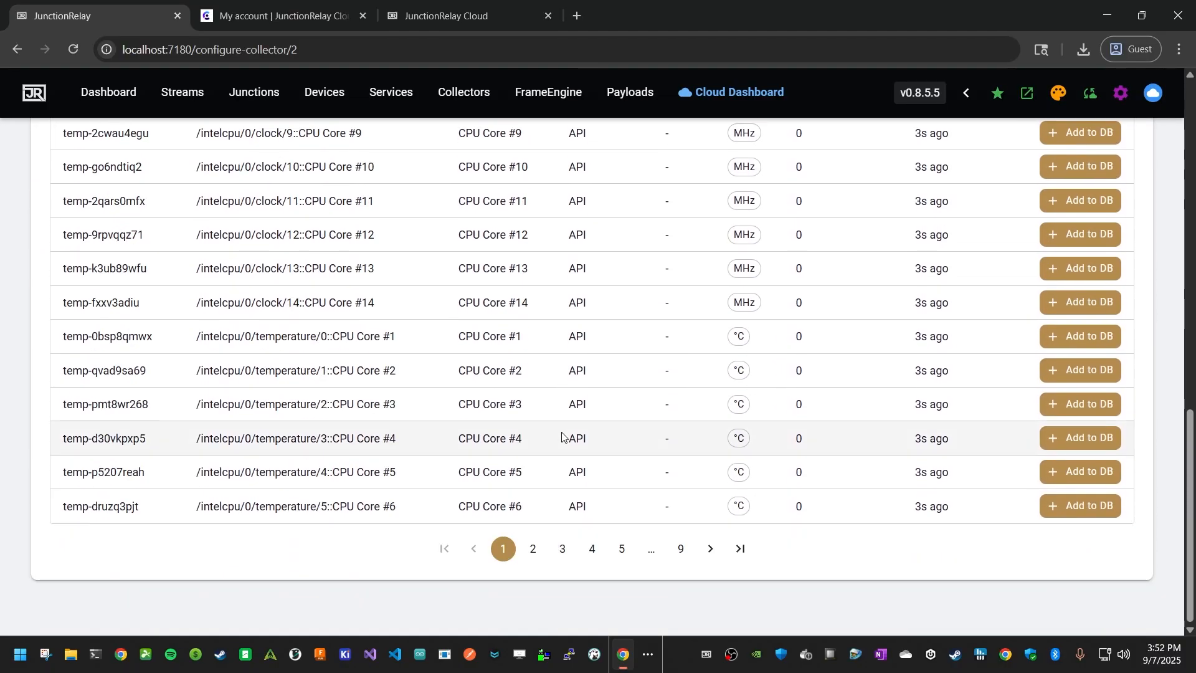
left_click(569, 553)
scroll(576, 474, "down", 3)
scroll(623, 493, "up", 15)
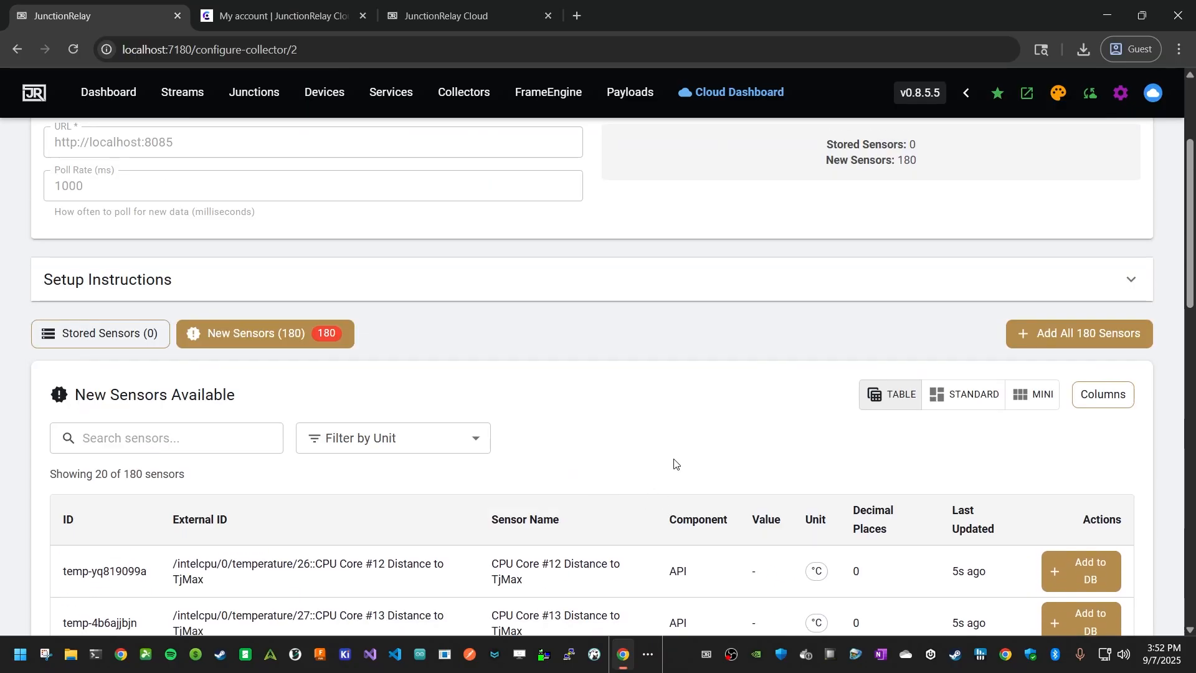
left_click(1098, 337)
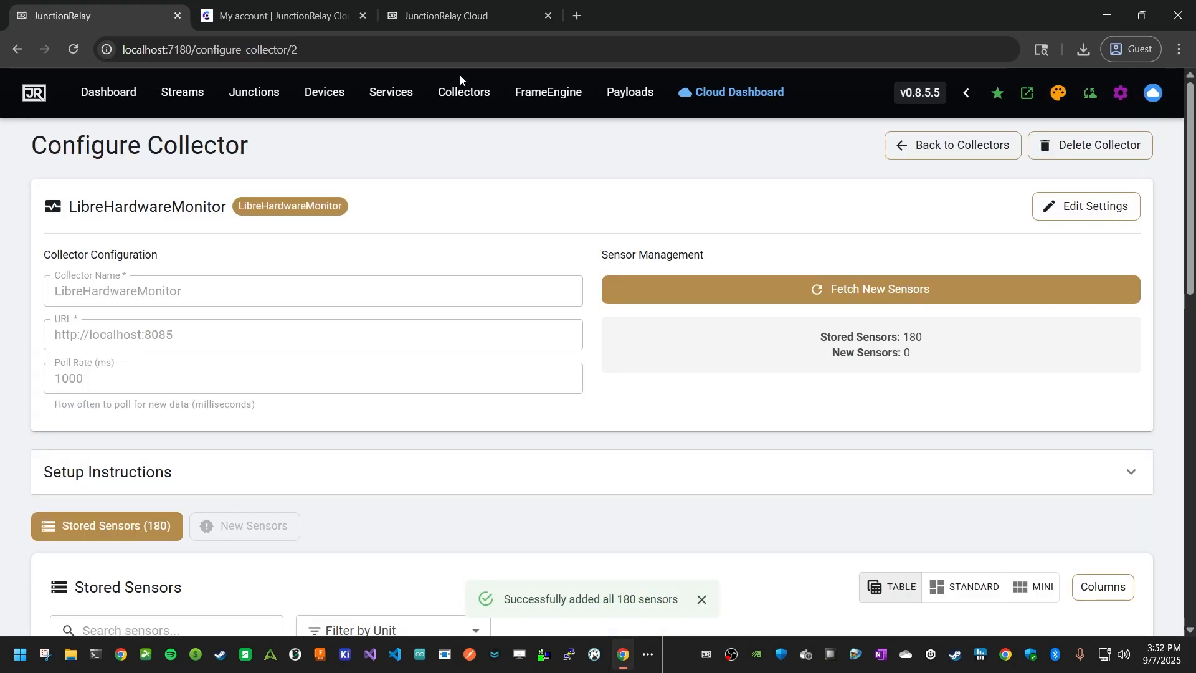
Start a new Home Assistant collector with the default name and URL, and go to its access token field
left_click(464, 92)
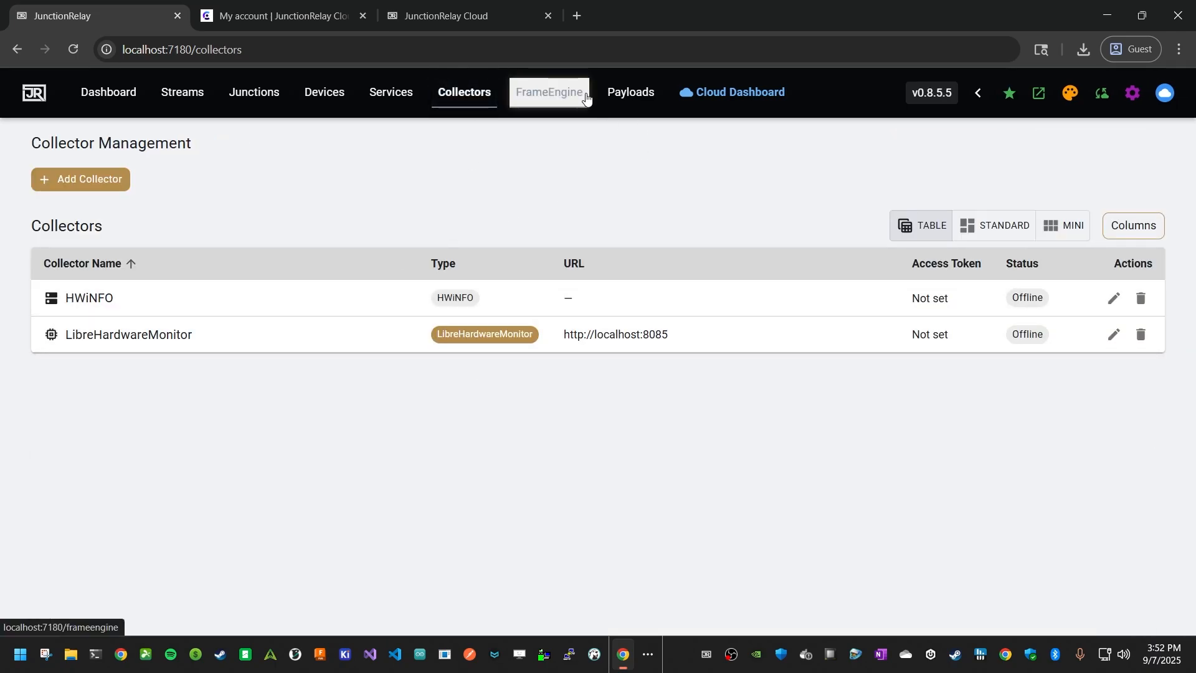
left_click(103, 187)
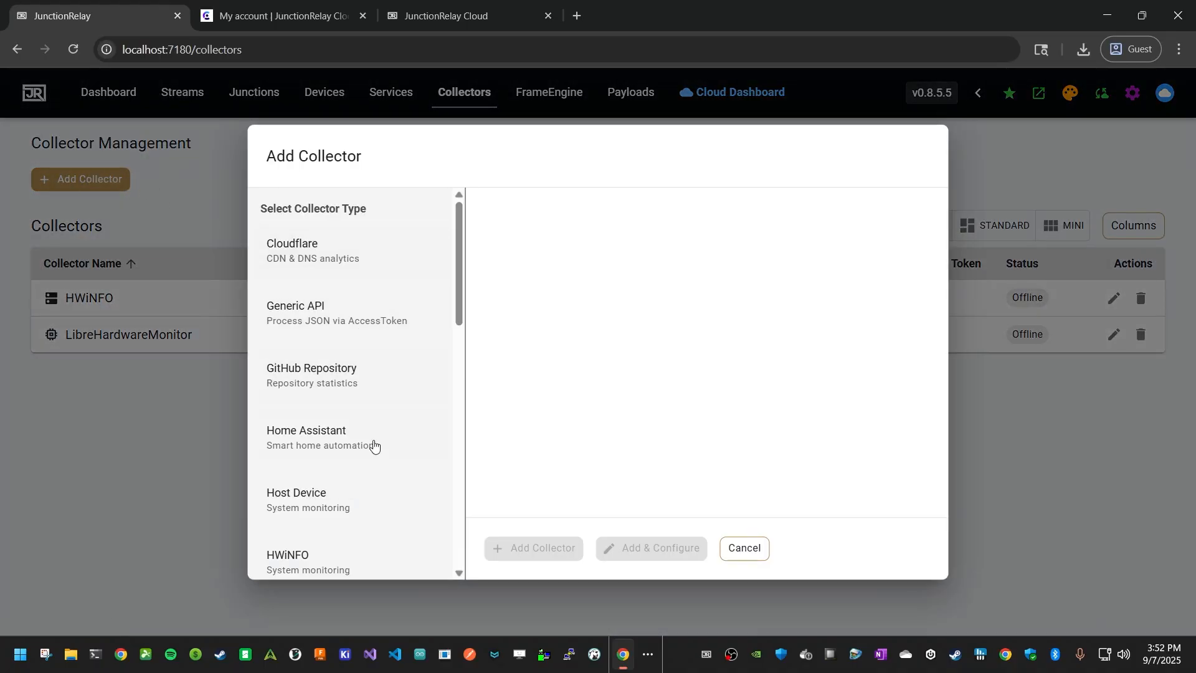
left_click(305, 447)
scroll(648, 253, "down", 2)
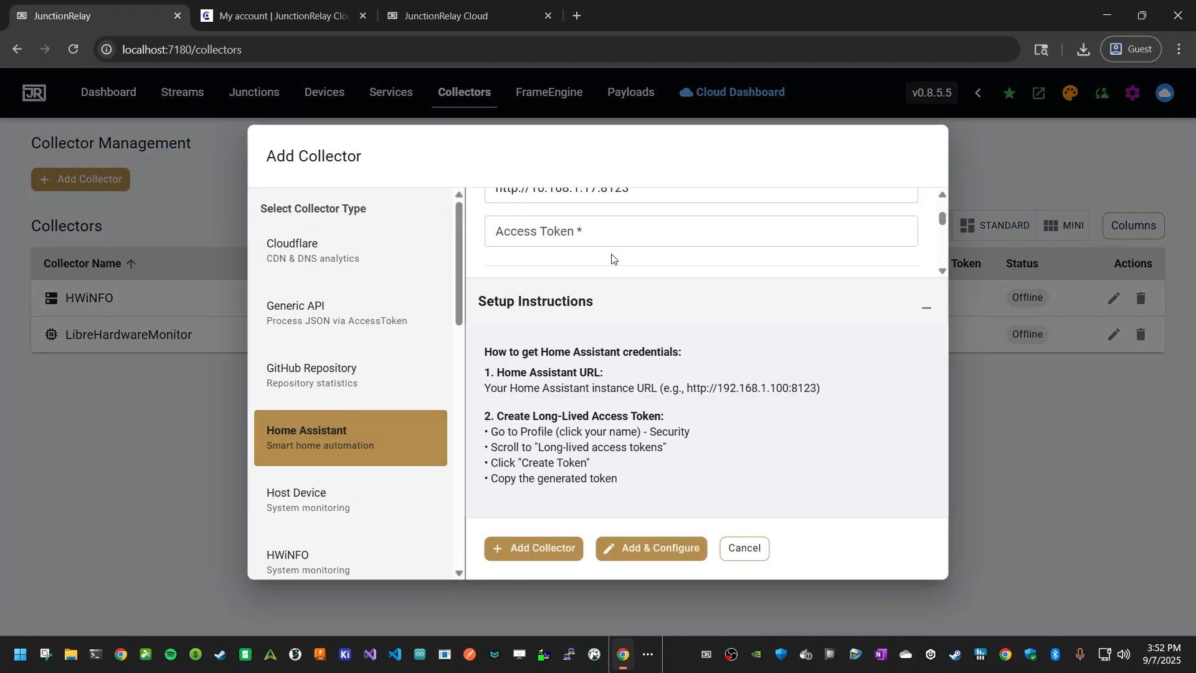
scroll(614, 259, "up", 2)
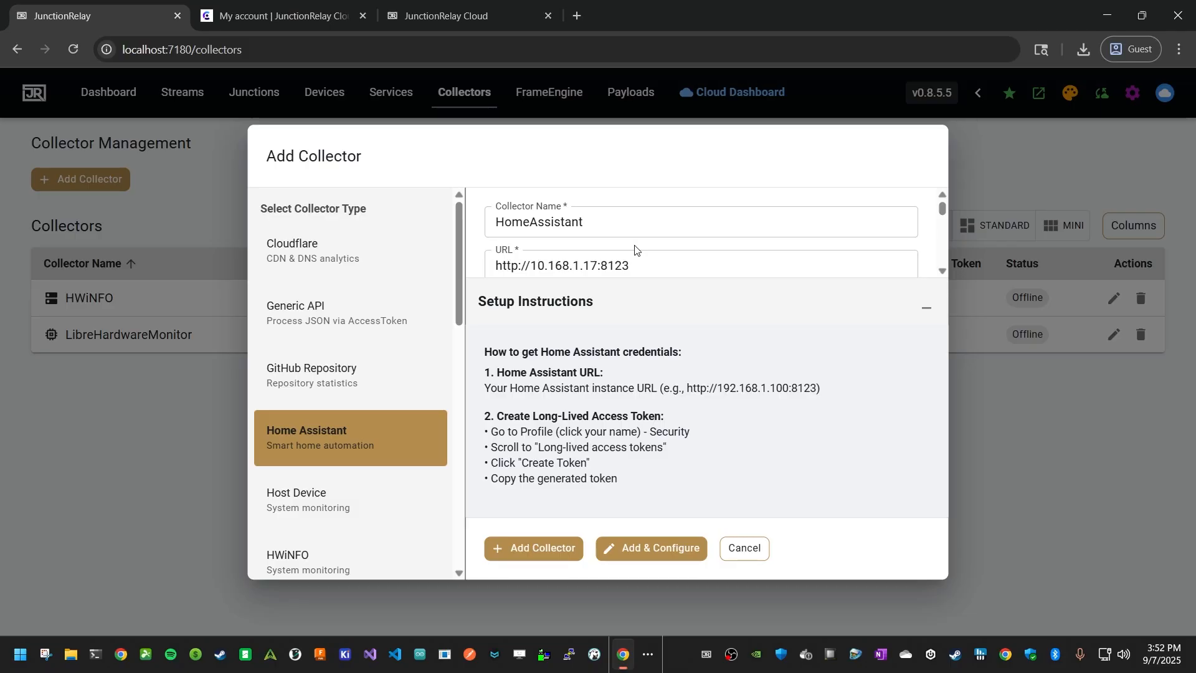
scroll(560, 253, "down", 2)
left_click(573, 233)
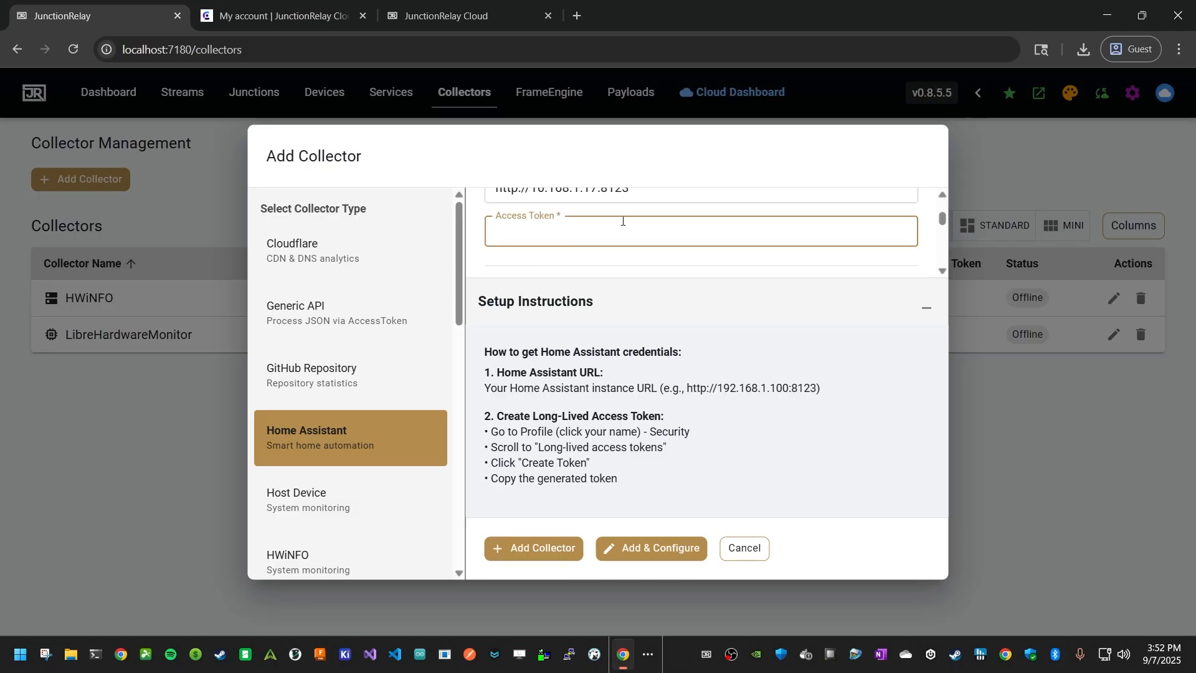
Switch to a separate browser window and open the Home Assistant overview at homeassistant.local:8123
right_click(121, 654)
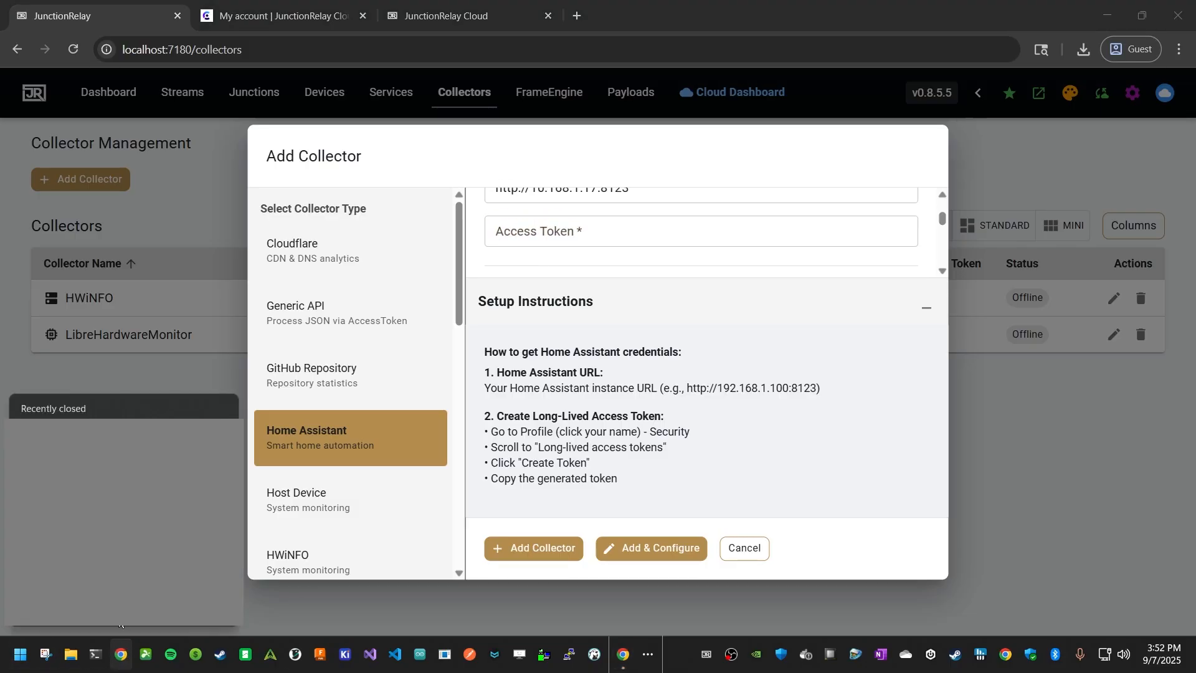
left_click(69, 533)
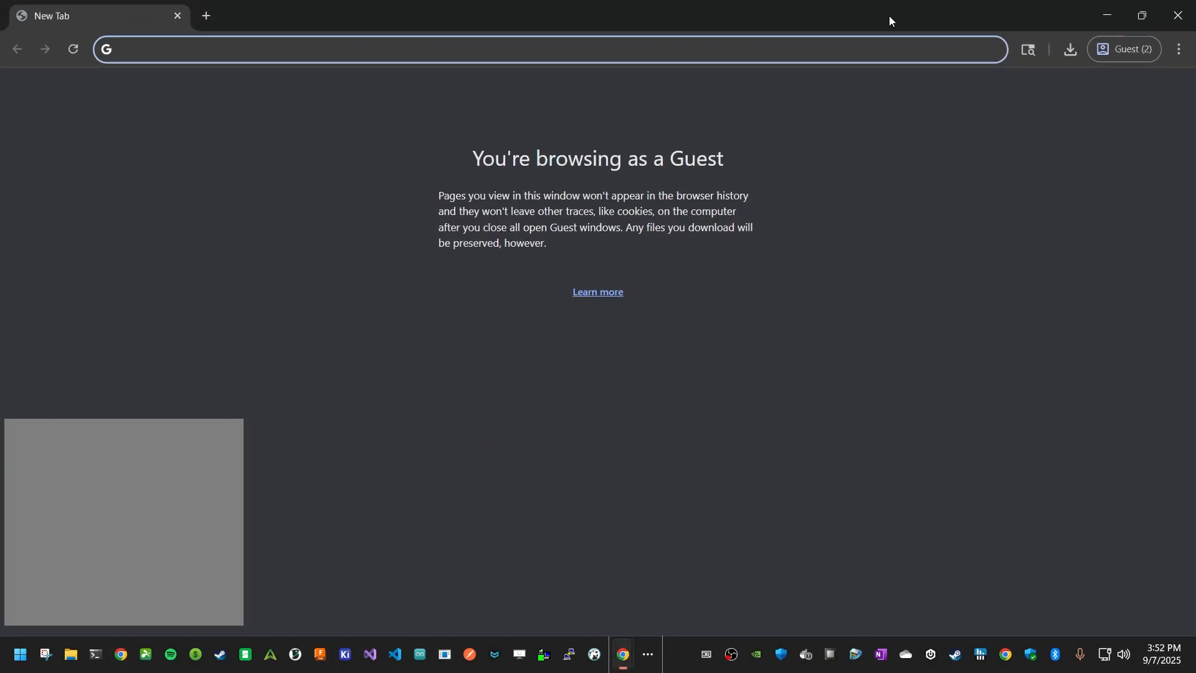
left_click_drag(820, 19, 872, 672)
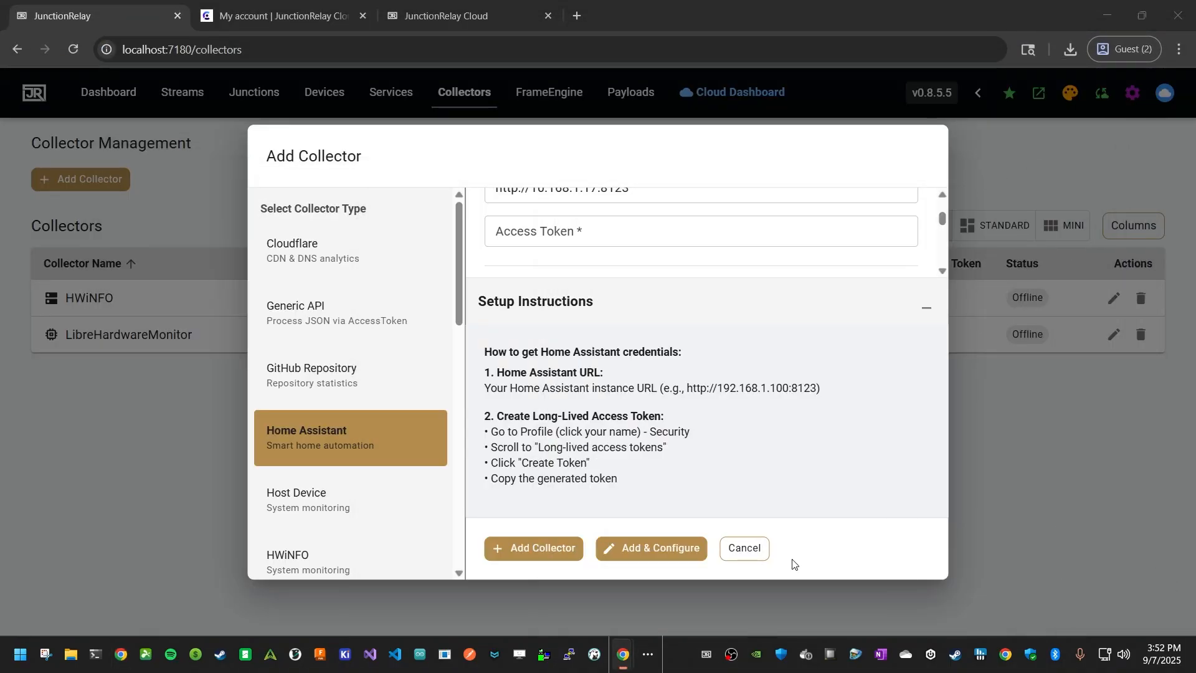
left_click(700, 242)
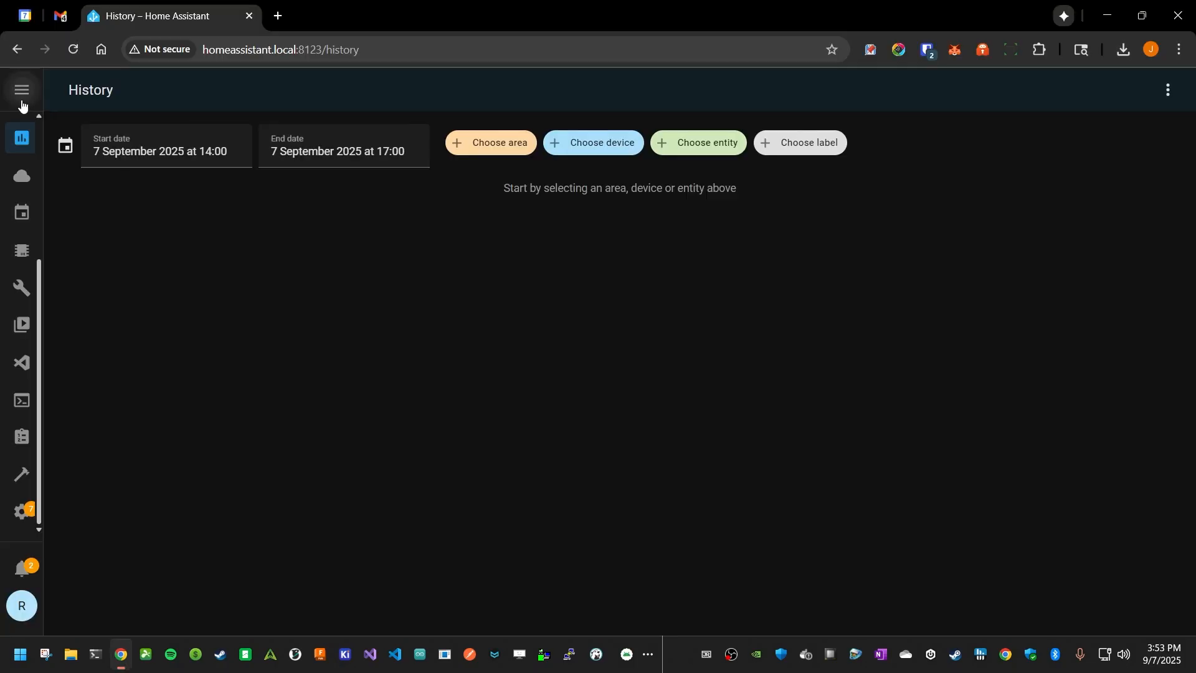
left_click(22, 100)
left_click(81, 147)
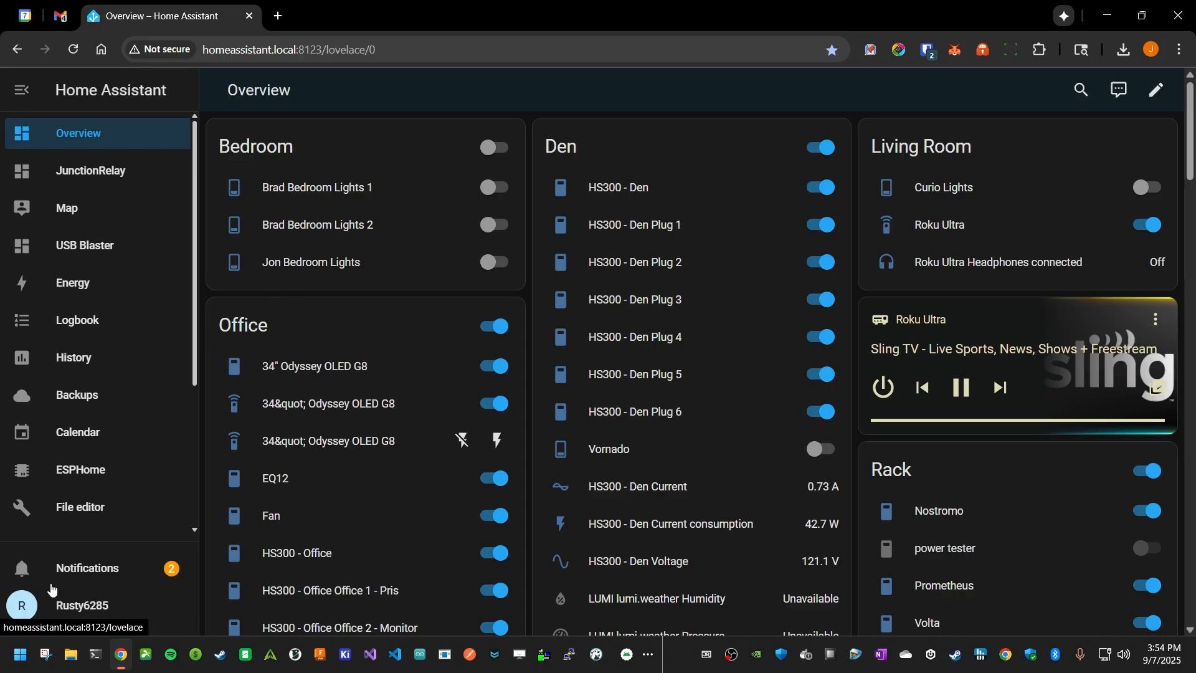
Open the security settings of the Home Assistant user profile and find the Long-Lived Access Tokens section
left_click(61, 606)
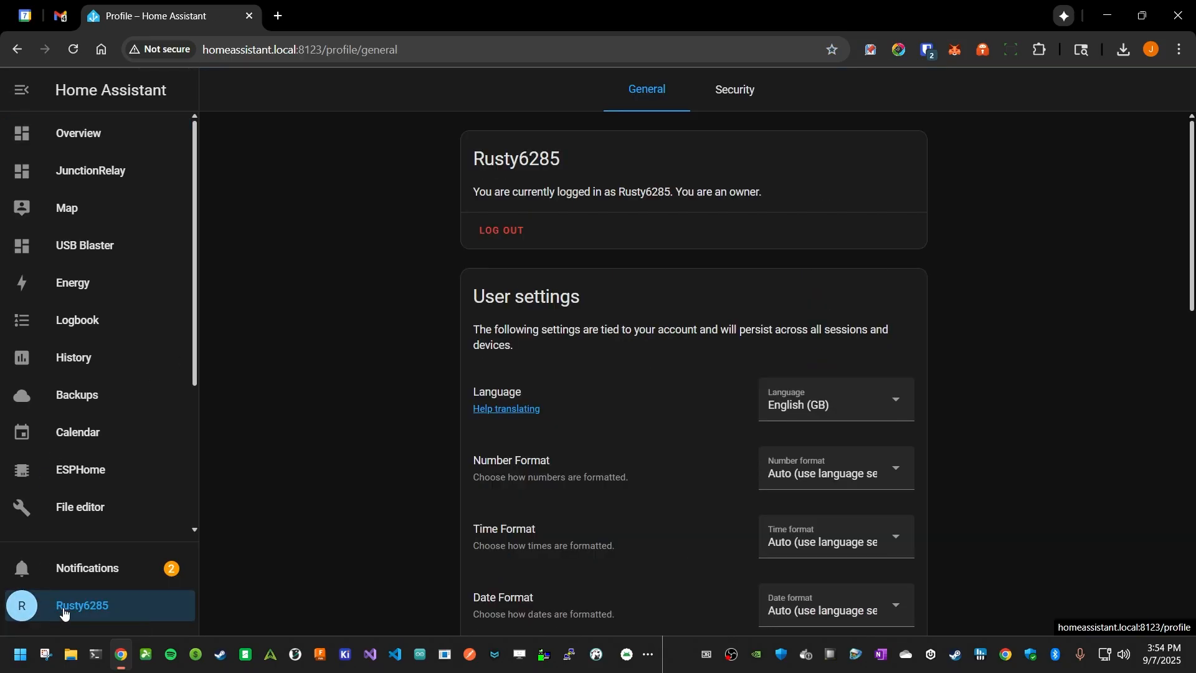
left_click(715, 101)
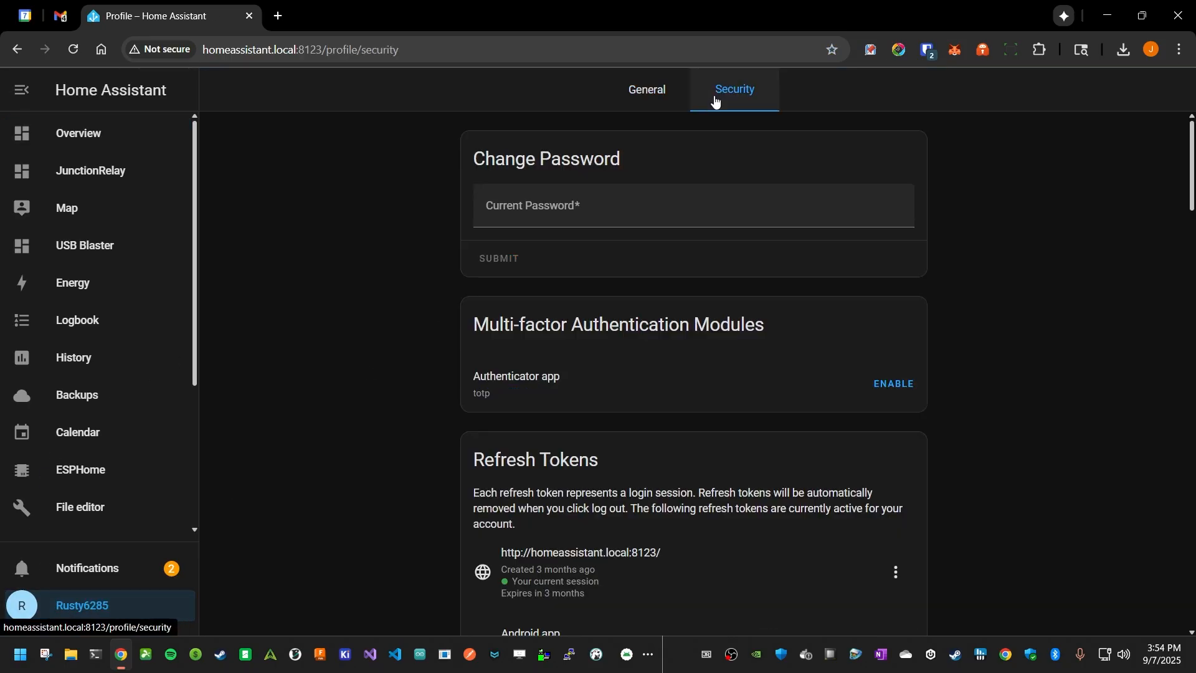
scroll(569, 327, "down", 4)
scroll(571, 333, "down", 10)
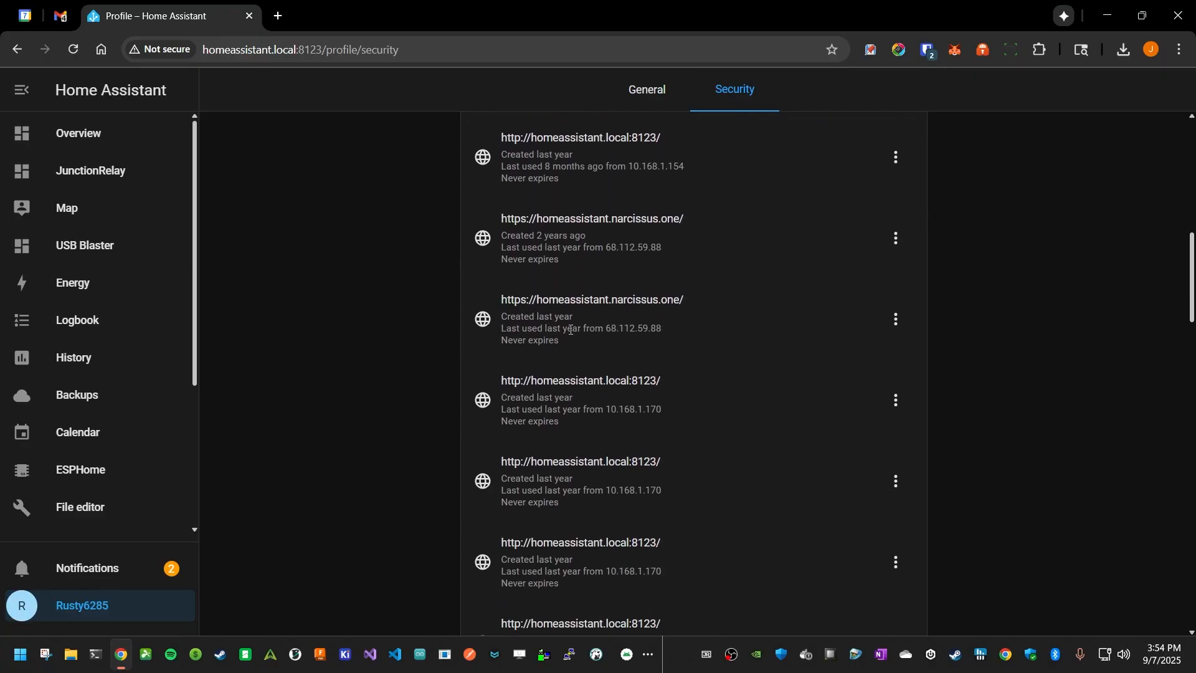
scroll(576, 334, "up", 12)
scroll(595, 337, "up", 2)
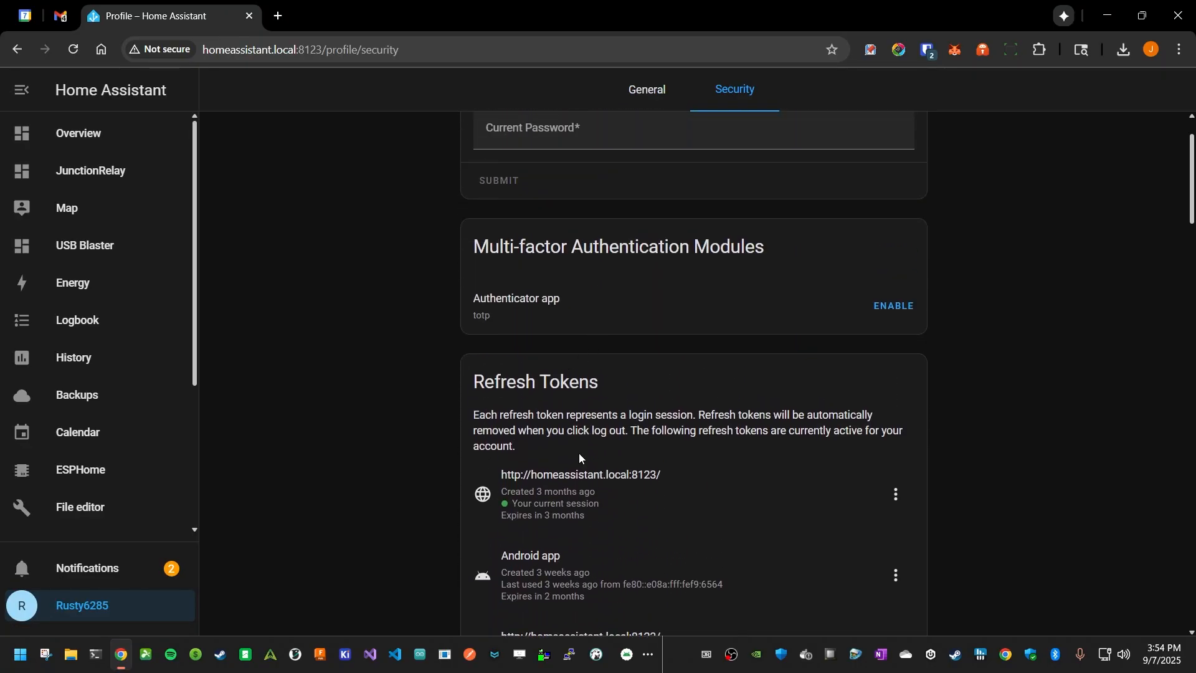
scroll(841, 415, "down", 15)
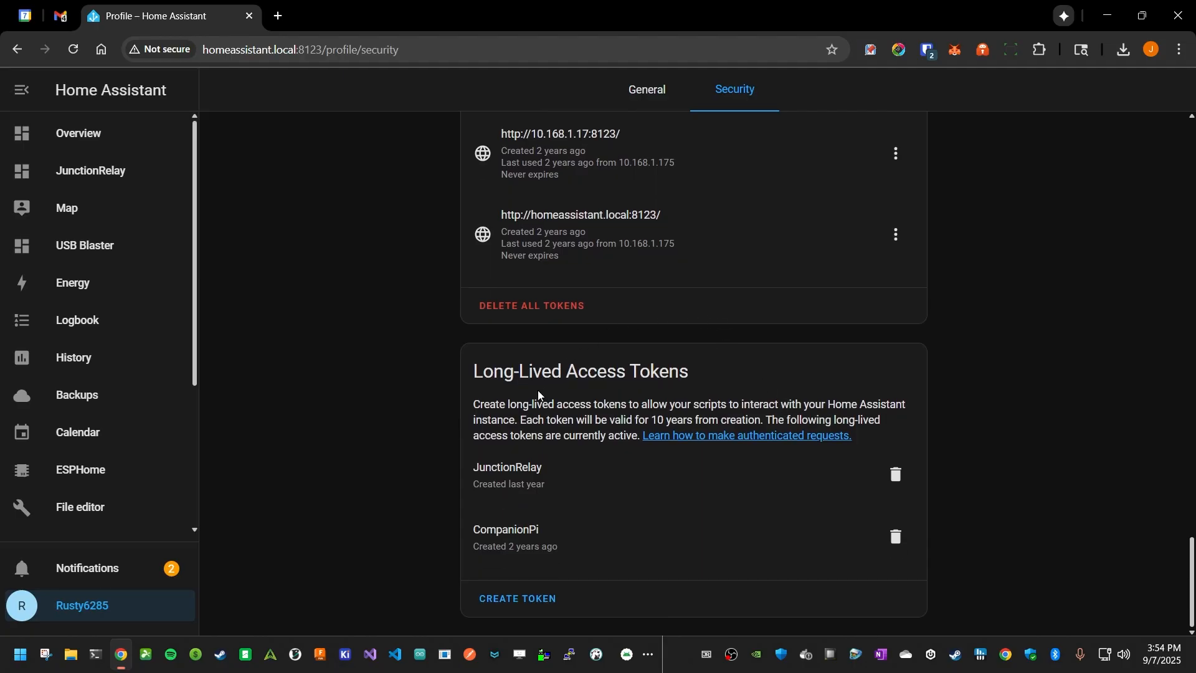
Create a long-lived access token named Demo, copy it and close the Home Assistant window
left_click(538, 600)
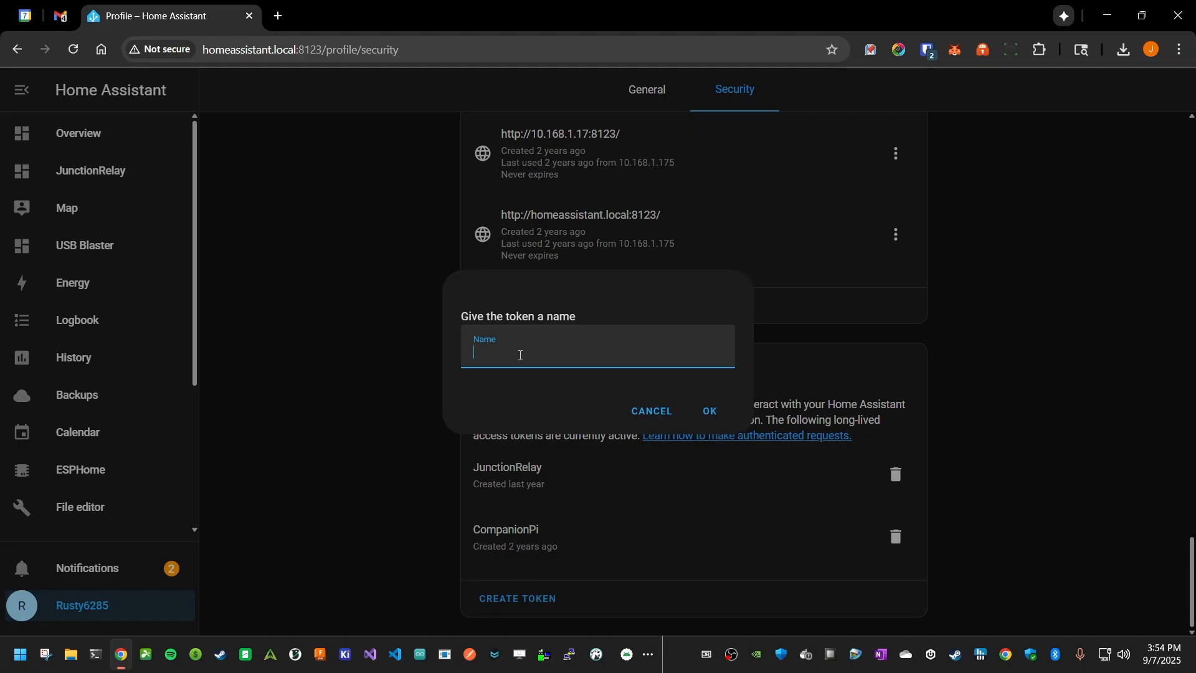
type("Demo")
left_click(714, 418)
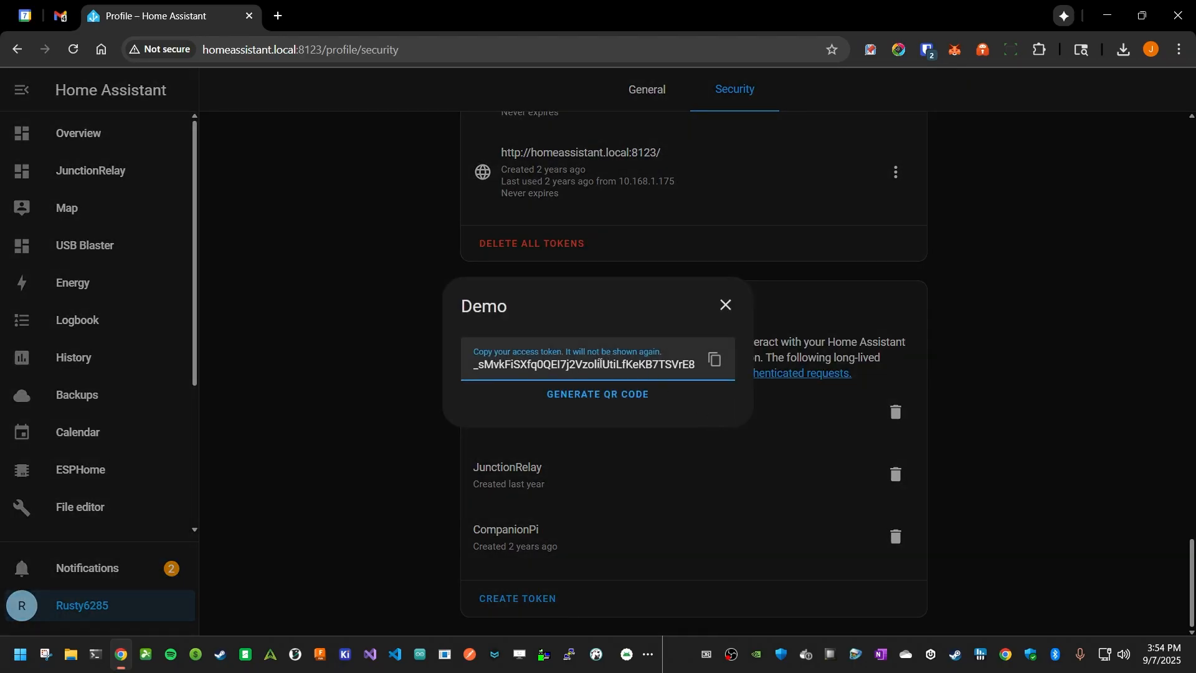
left_click(713, 369)
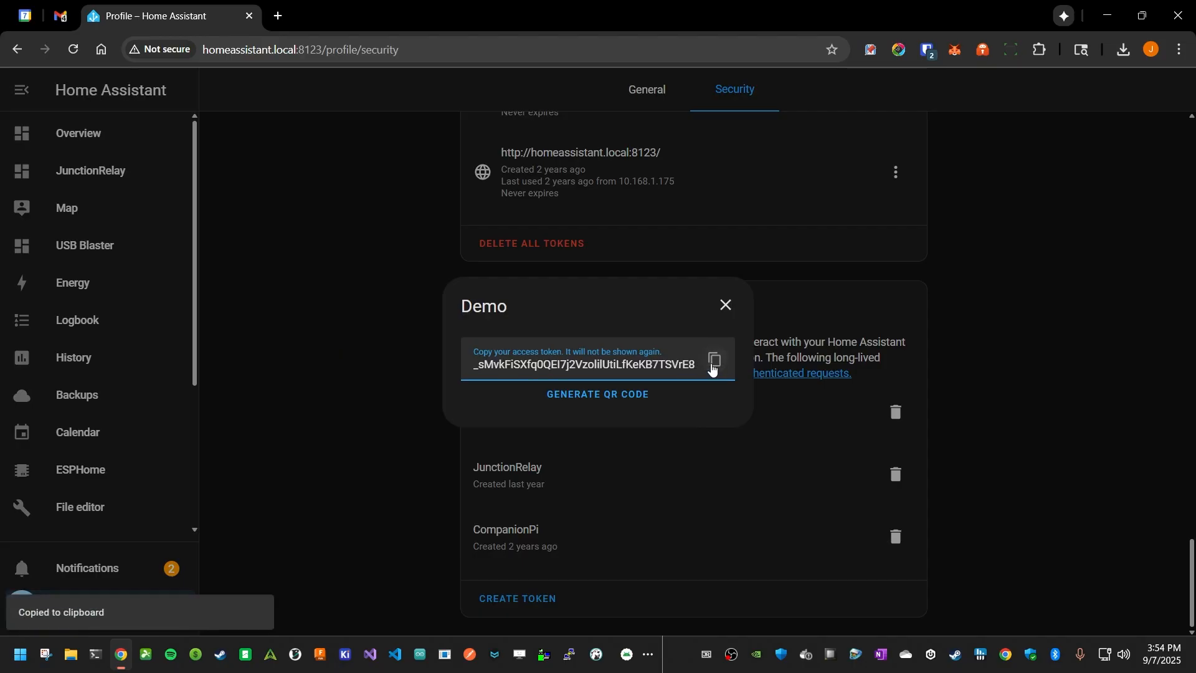
left_click(1180, 14)
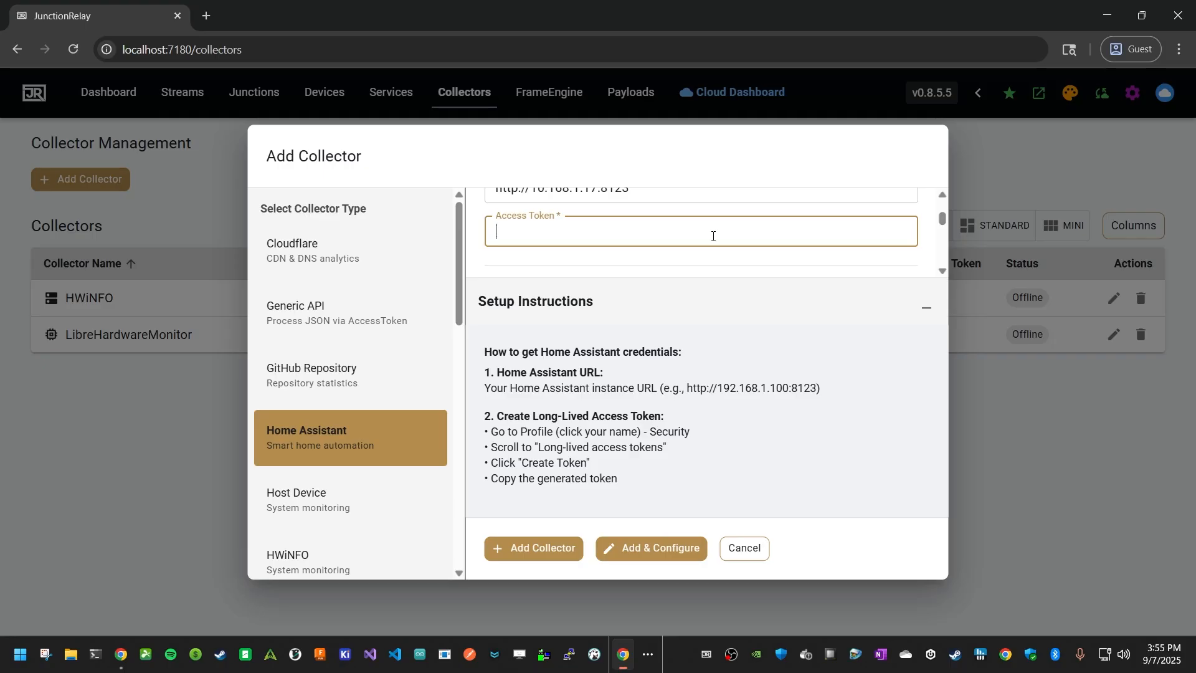
Paste the access token into the HomeAssistant collector, add the collector and open its configuration page
key("ctrl+v")
scroll(714, 262, "up", 2)
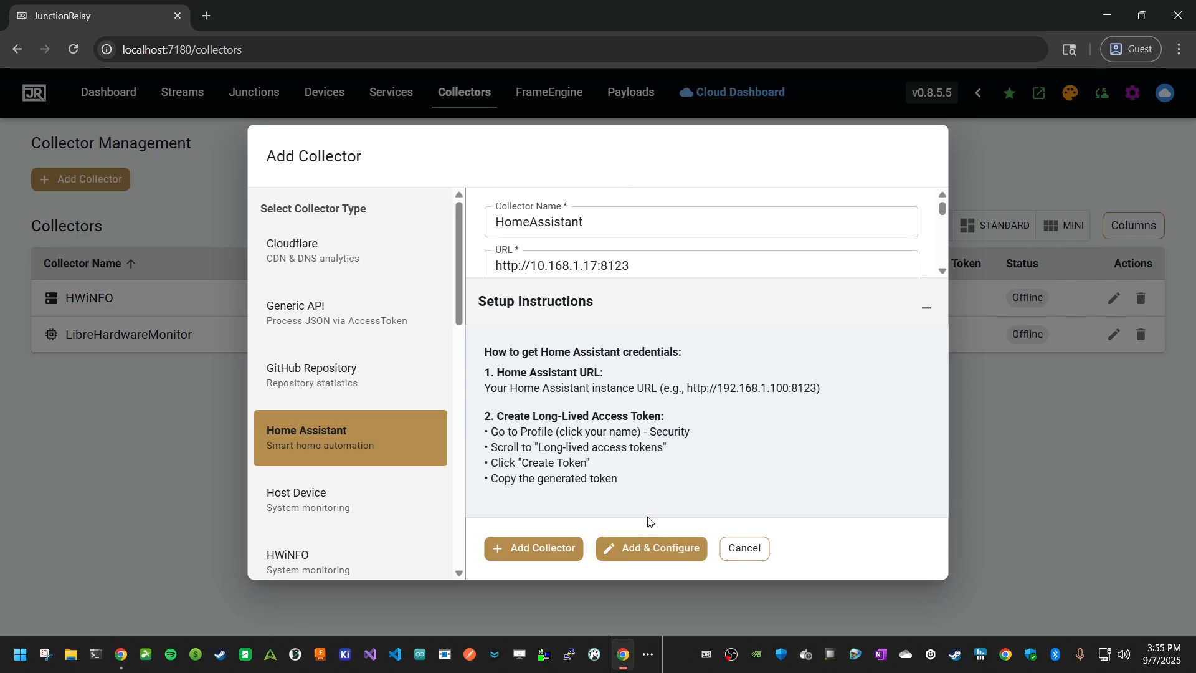
left_click(654, 556)
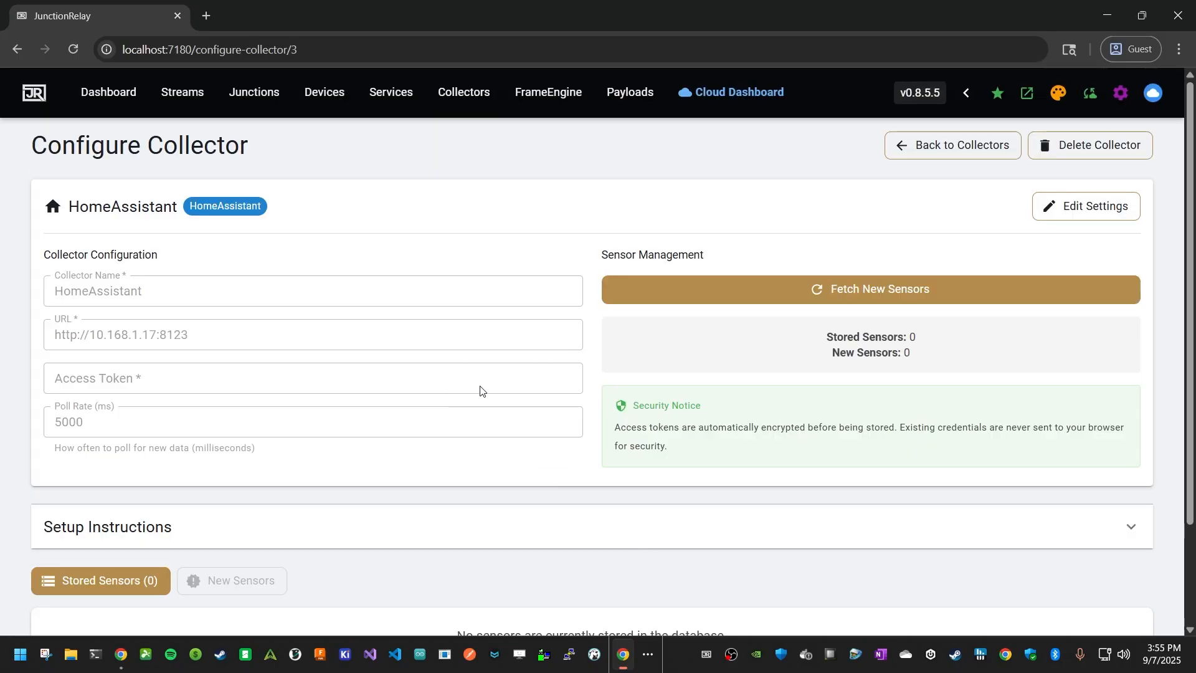
Fetch new sensors for the HomeAssistant collector, review the list and add all of them to the stored sensors
left_click(777, 302)
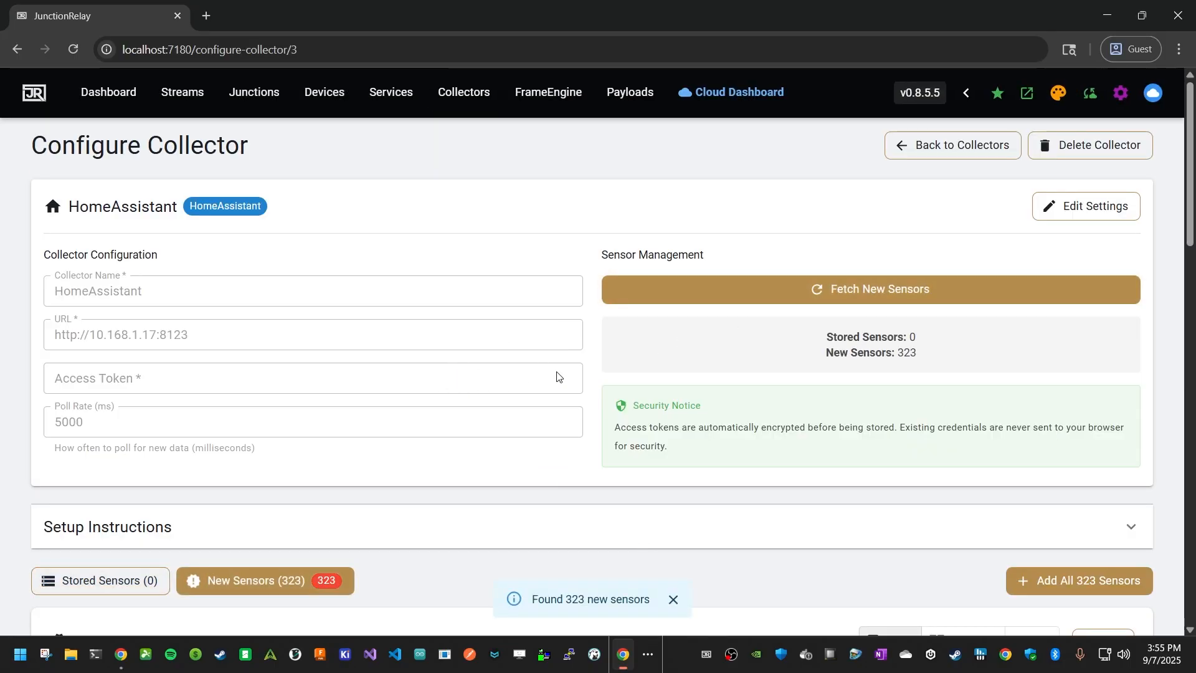
scroll(443, 442, "down", 2)
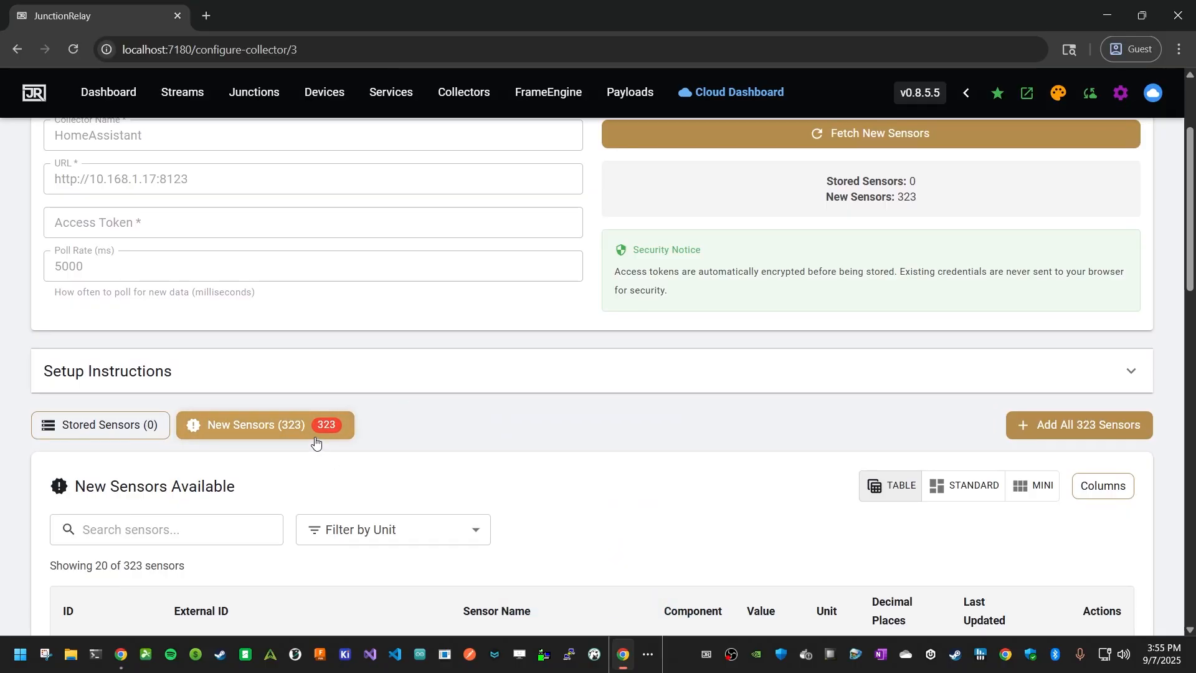
scroll(315, 453, "down", 15)
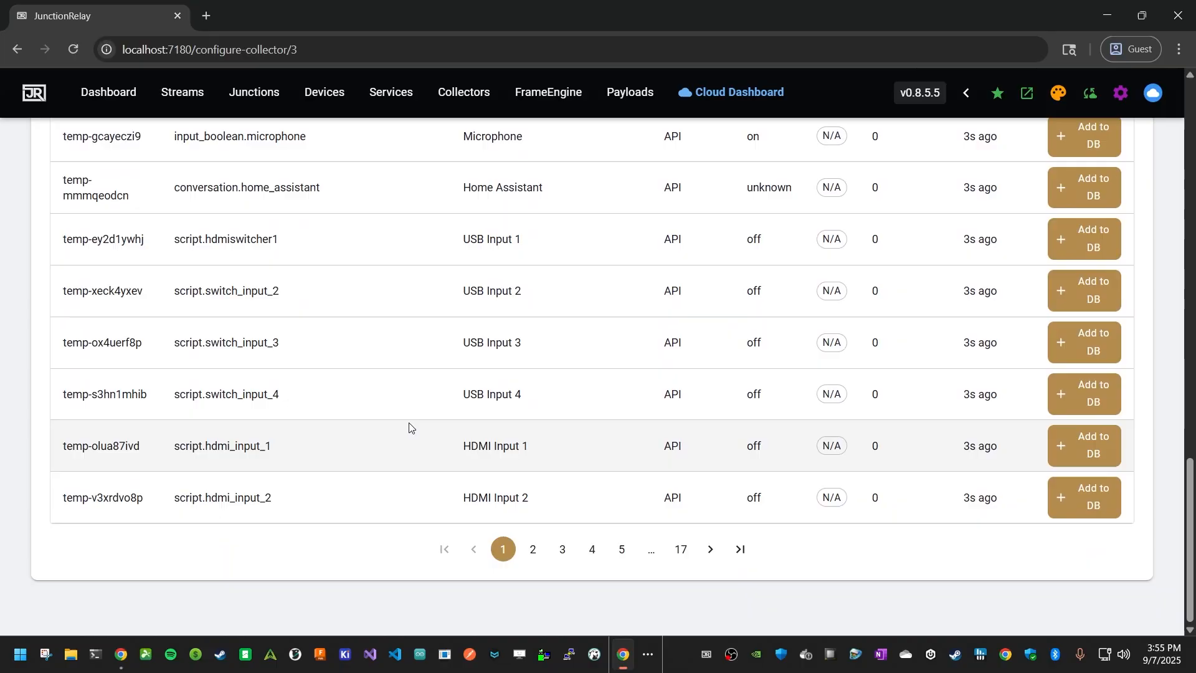
left_click(591, 550)
scroll(586, 461, "up", 15)
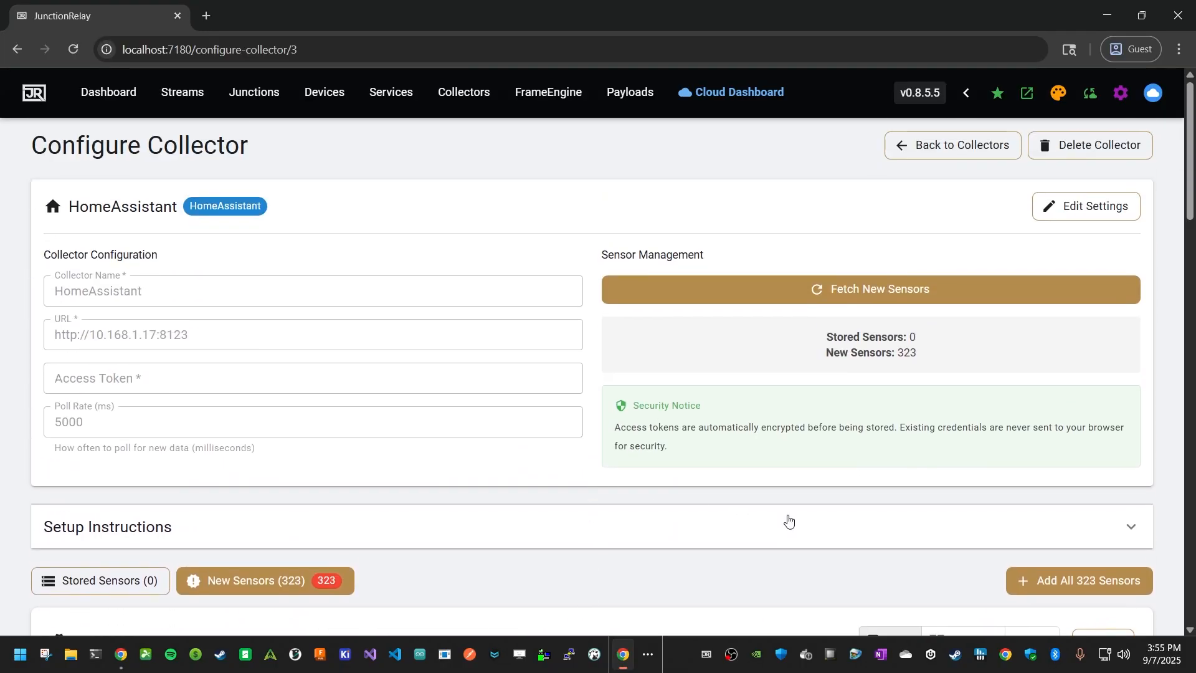
scroll(1031, 459, "down", 3)
left_click(1071, 417)
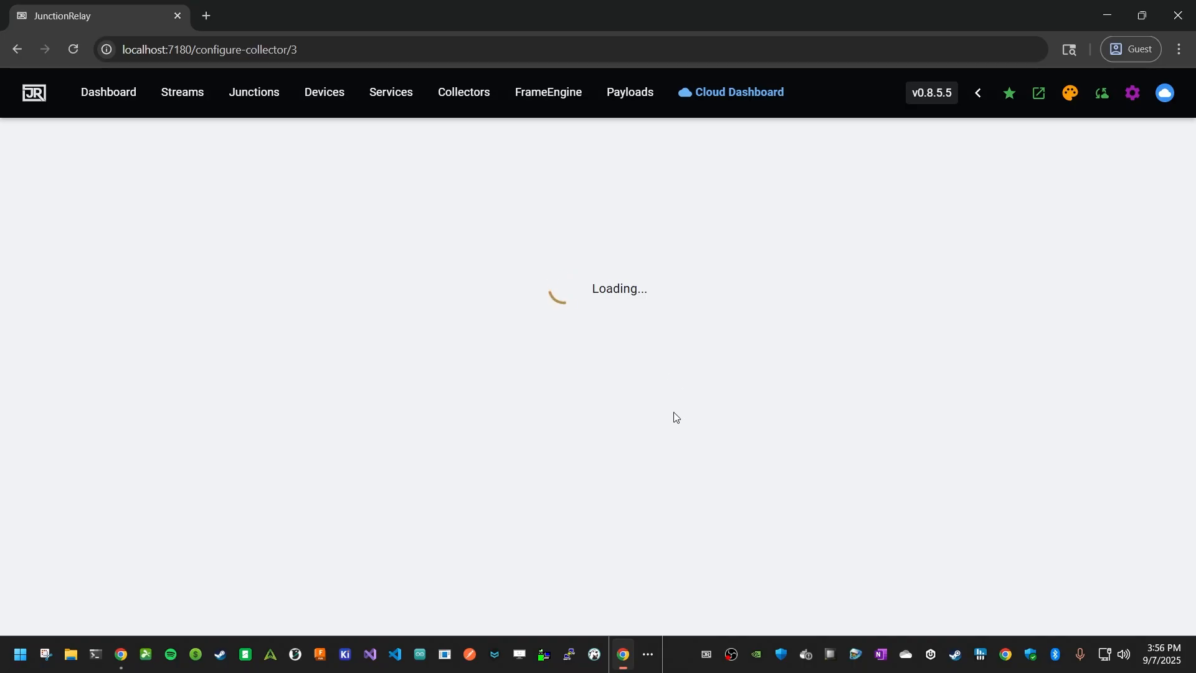
Fetch new sensors again for HomeAssistant, examine the entries not yet stored and return to the collectors list
scroll(645, 592, "down", 3)
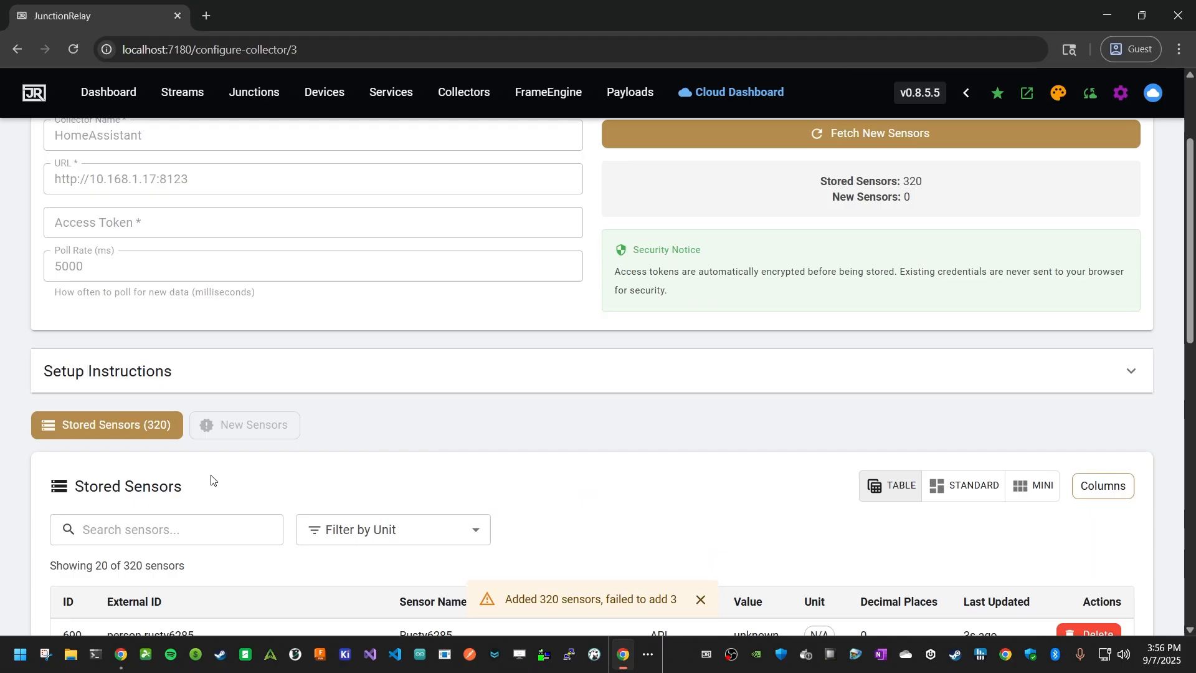
scroll(666, 404, "up", 3)
left_click(780, 303)
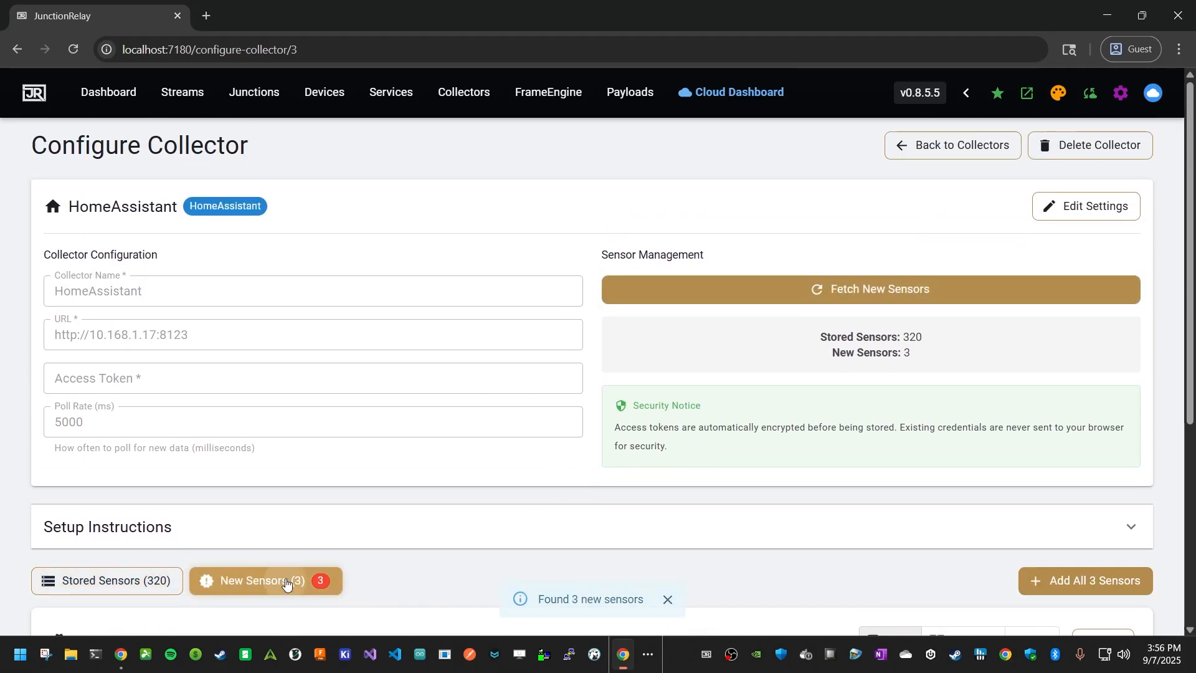
scroll(299, 580, "down", 6)
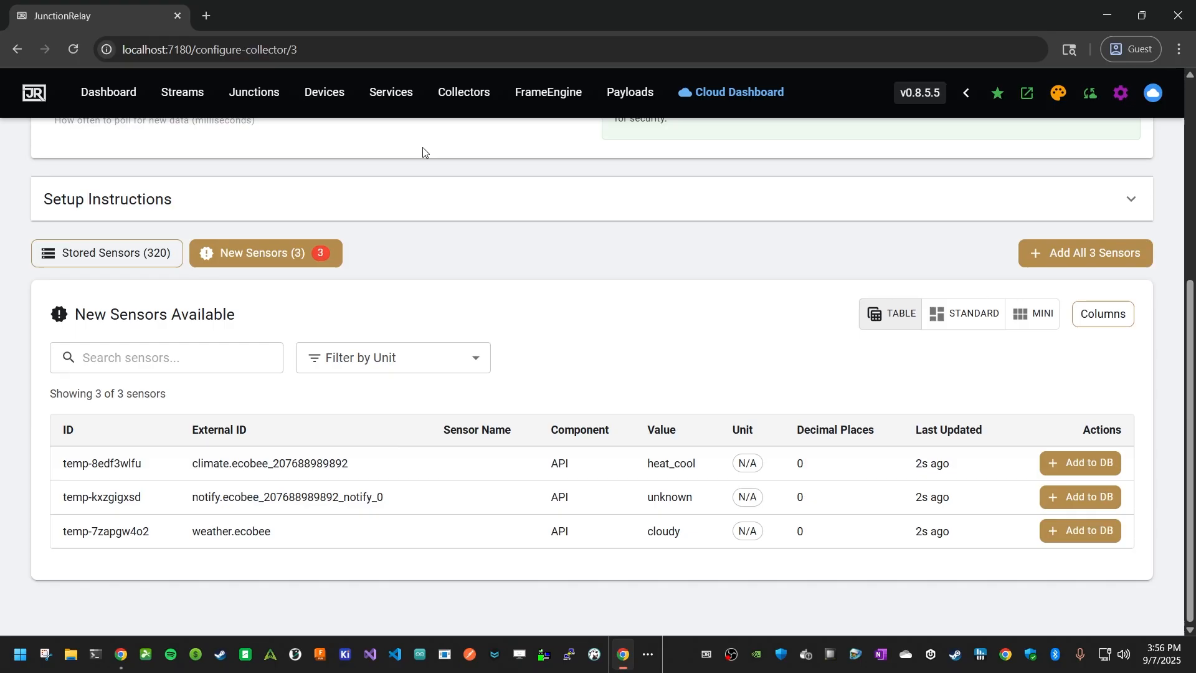
left_click(464, 92)
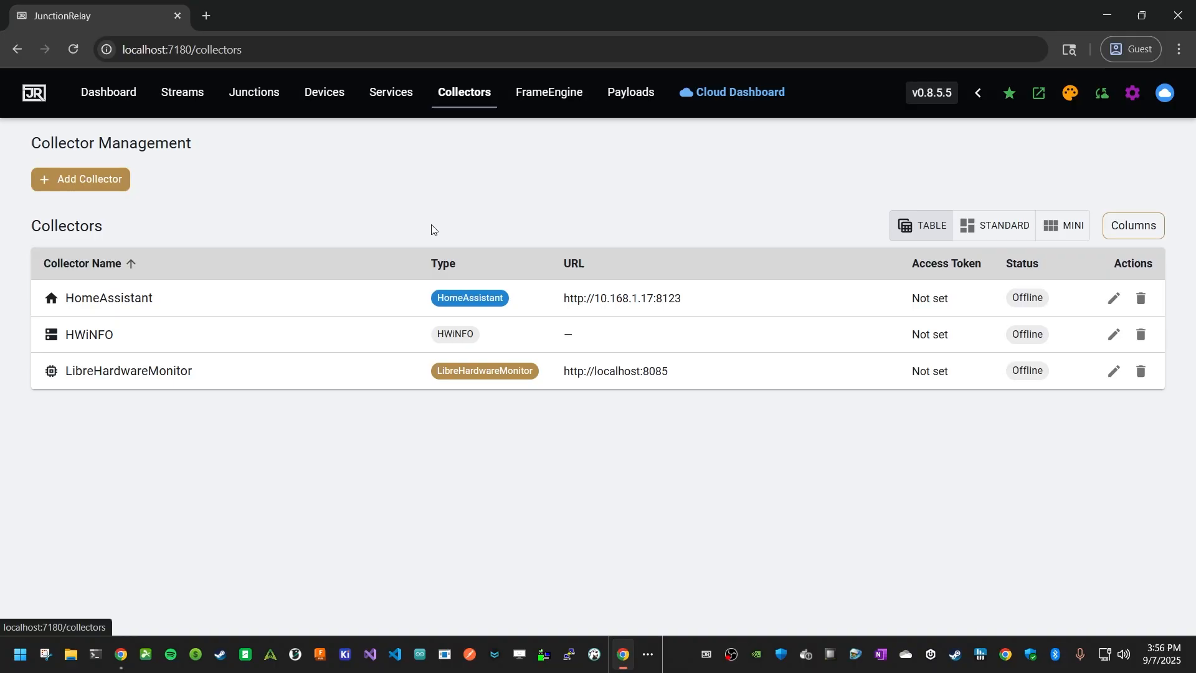
Add a Rate Tester collector under its default name and open its configuration page
left_click(84, 179)
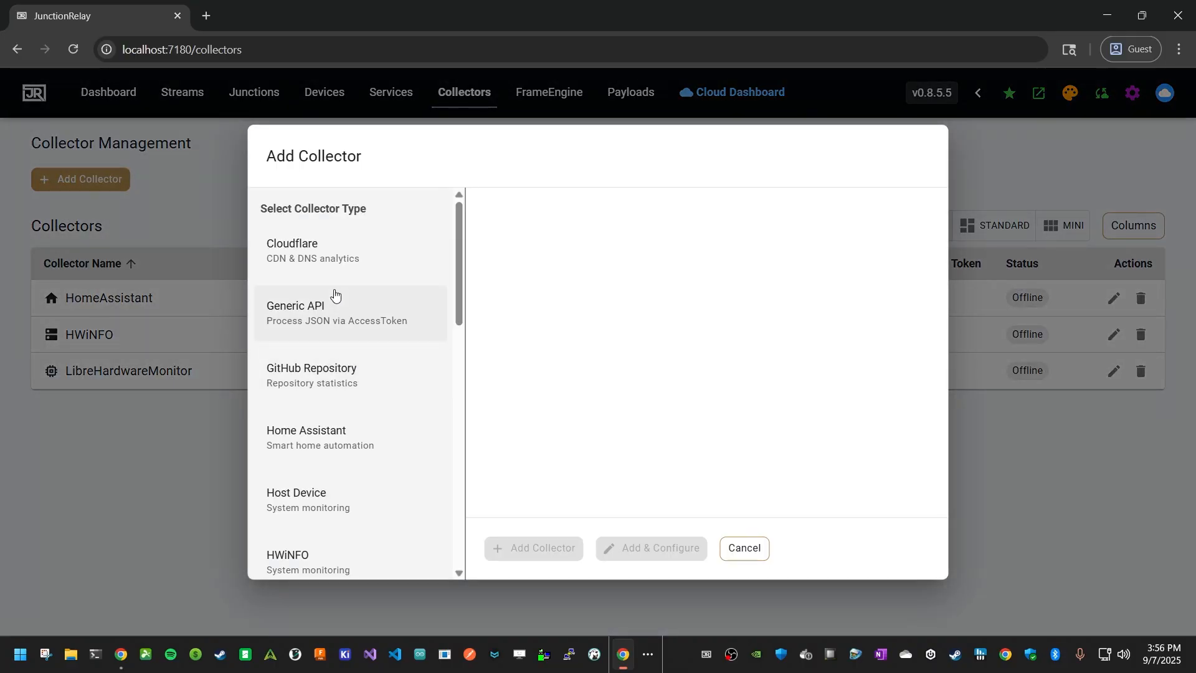
scroll(340, 392, "down", 3)
scroll(346, 388, "down", 9)
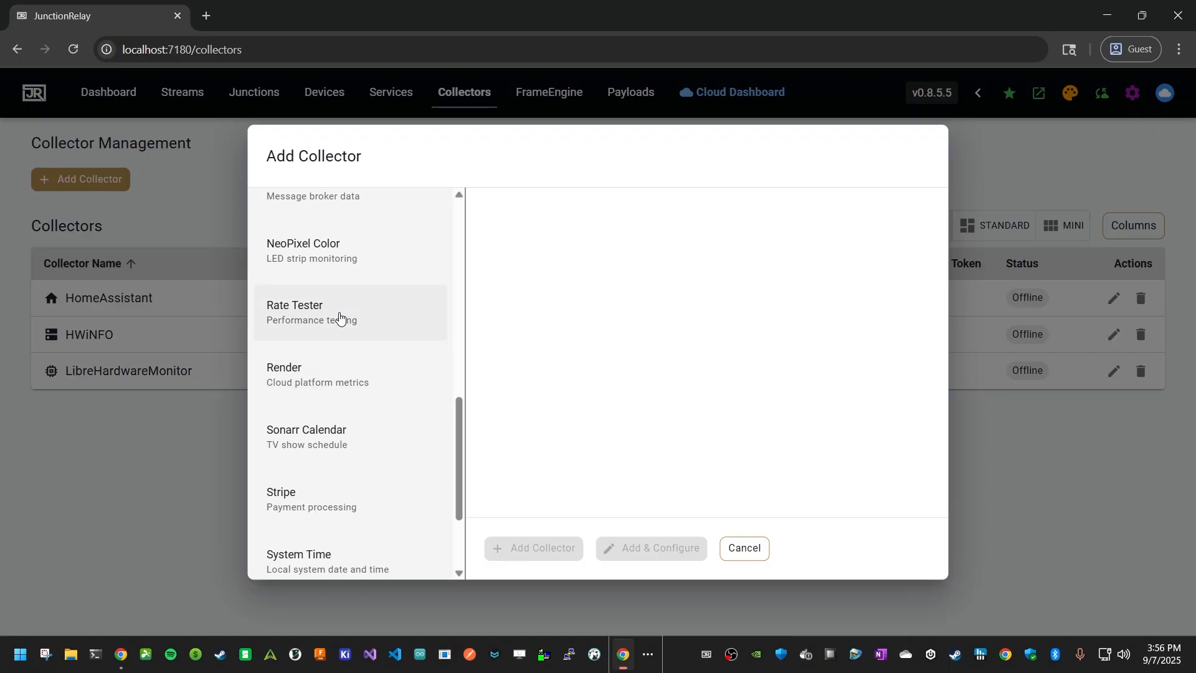
left_click(339, 316)
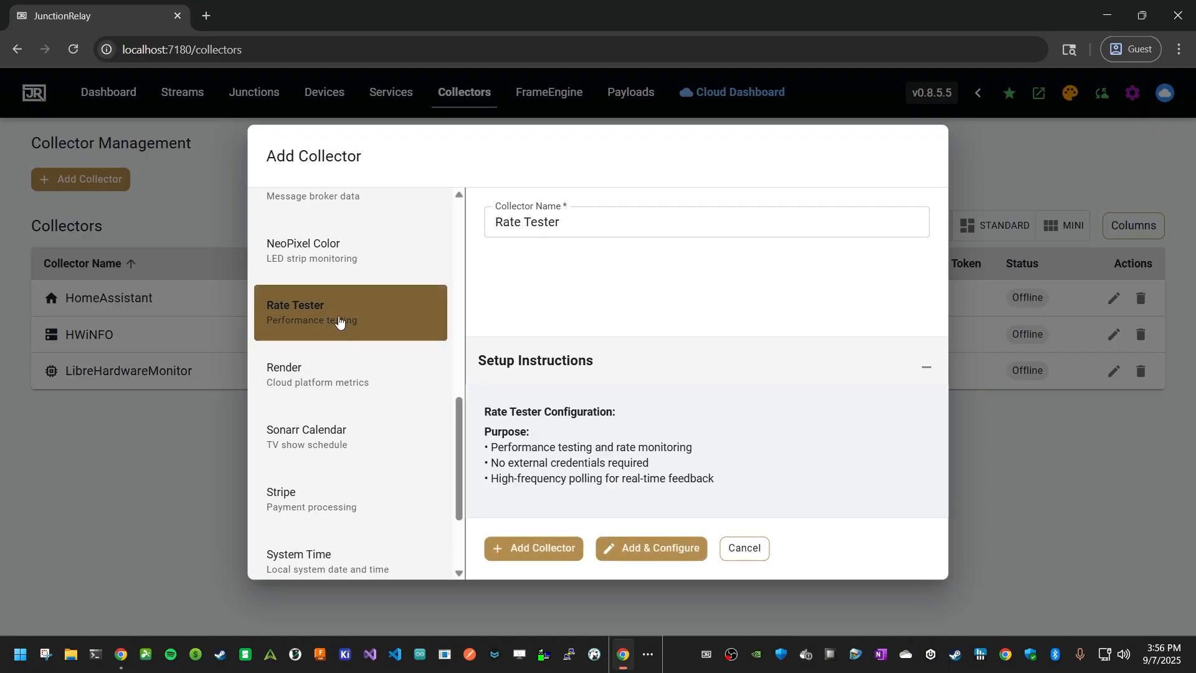
left_click(645, 551)
Fetch new sensors for the Rate Tester collector and add all of them to the stored sensors
left_click(658, 299)
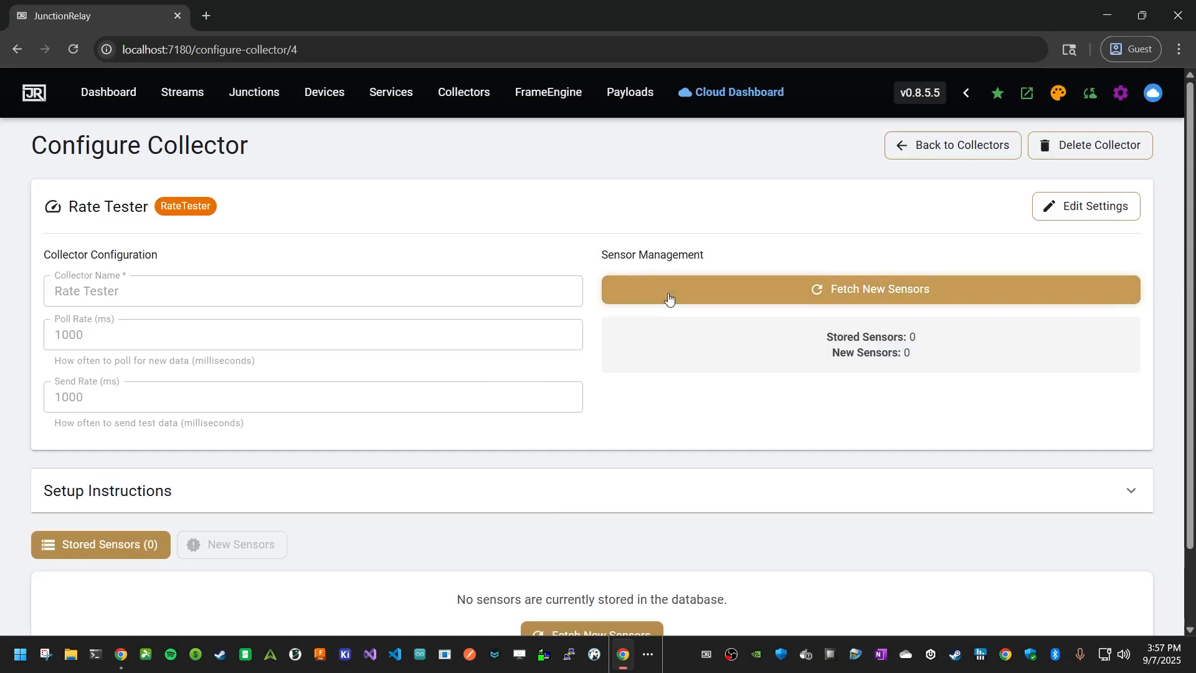
scroll(623, 374, "down", 3)
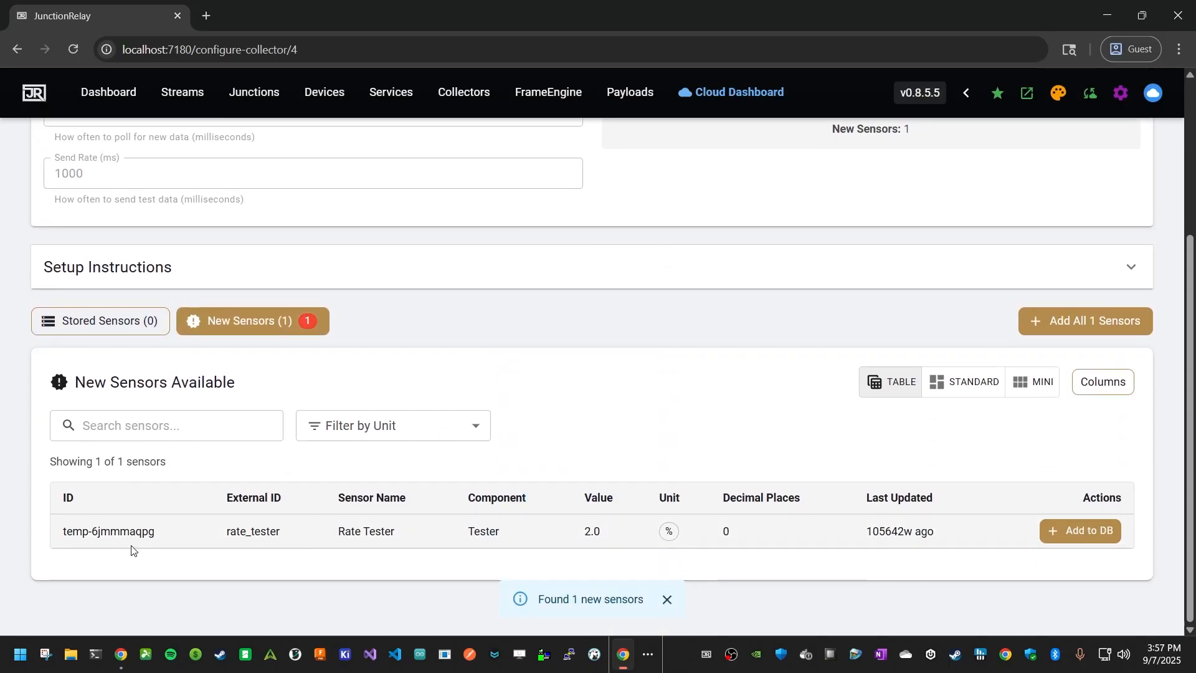
left_click(1058, 320)
scroll(810, 436, "down", 3)
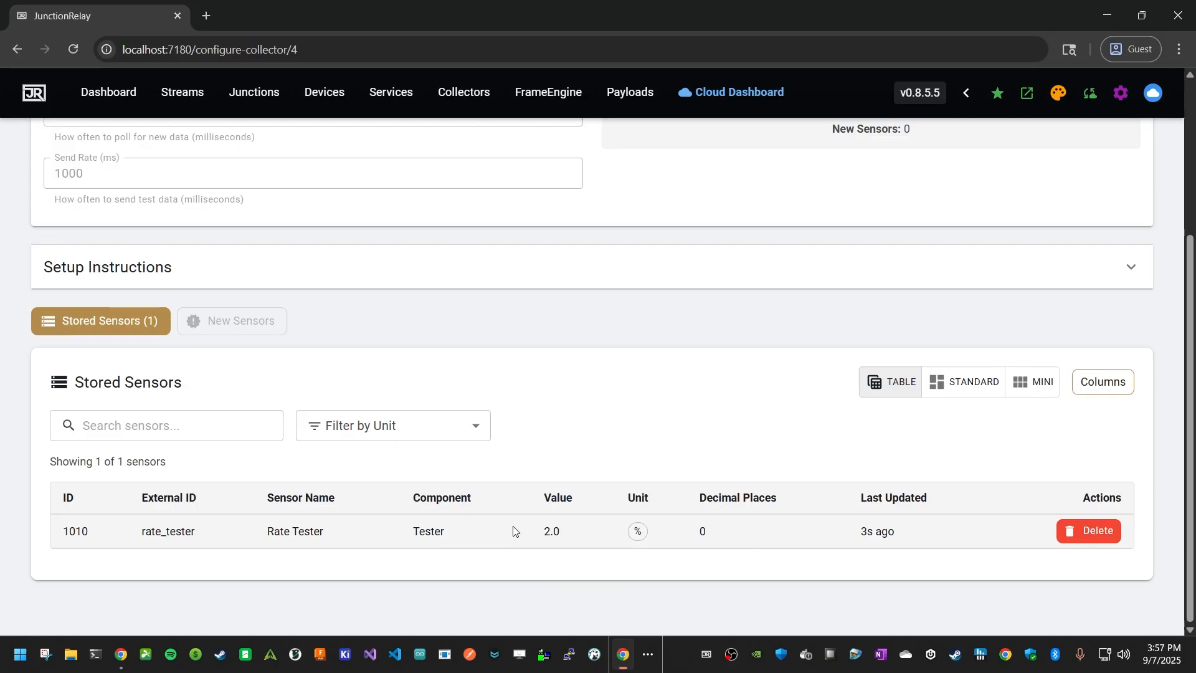
Fetch new sensors again for Rate Tester, check the stored sensor's value and return to the collectors list
scroll(691, 184, "up", 4)
left_click(814, 288)
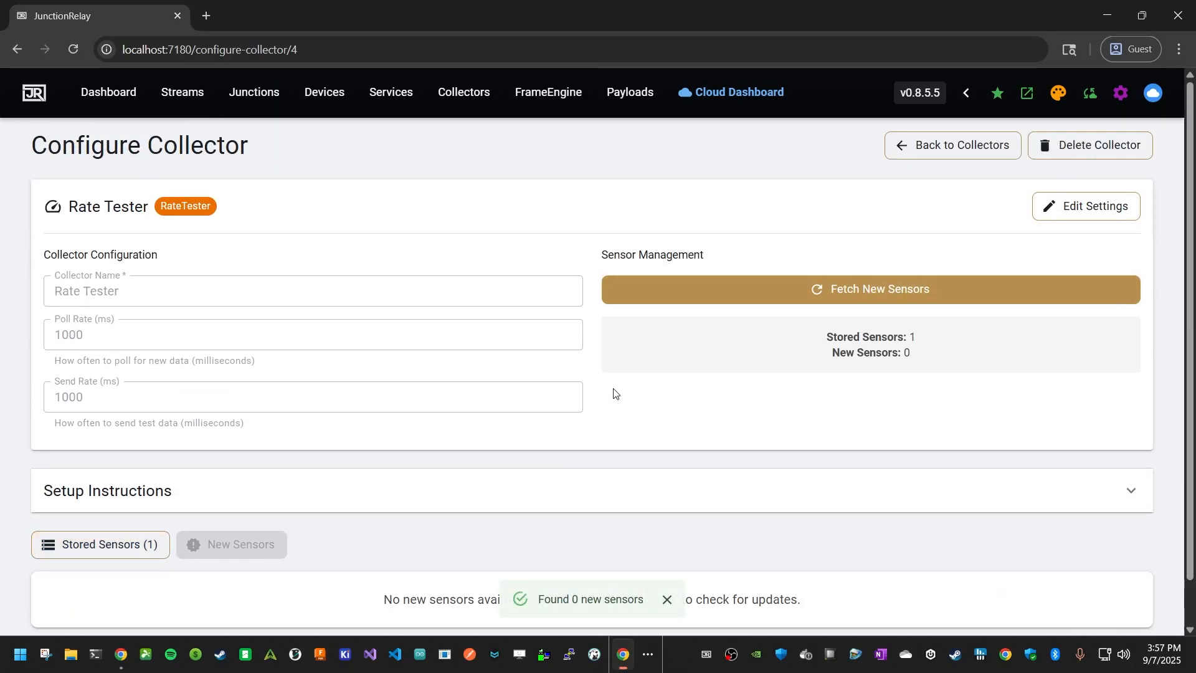
scroll(555, 419, "down", 1)
left_click(125, 508)
scroll(348, 469, "down", 3)
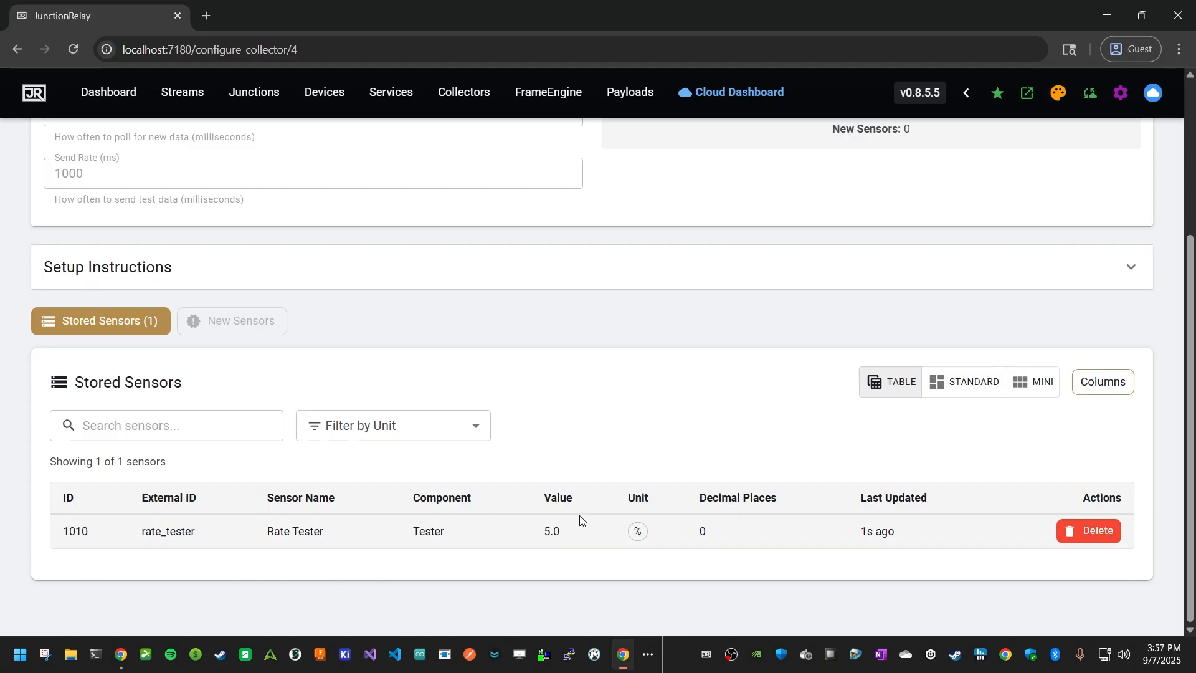
scroll(561, 436, "up", 5)
left_click(463, 93)
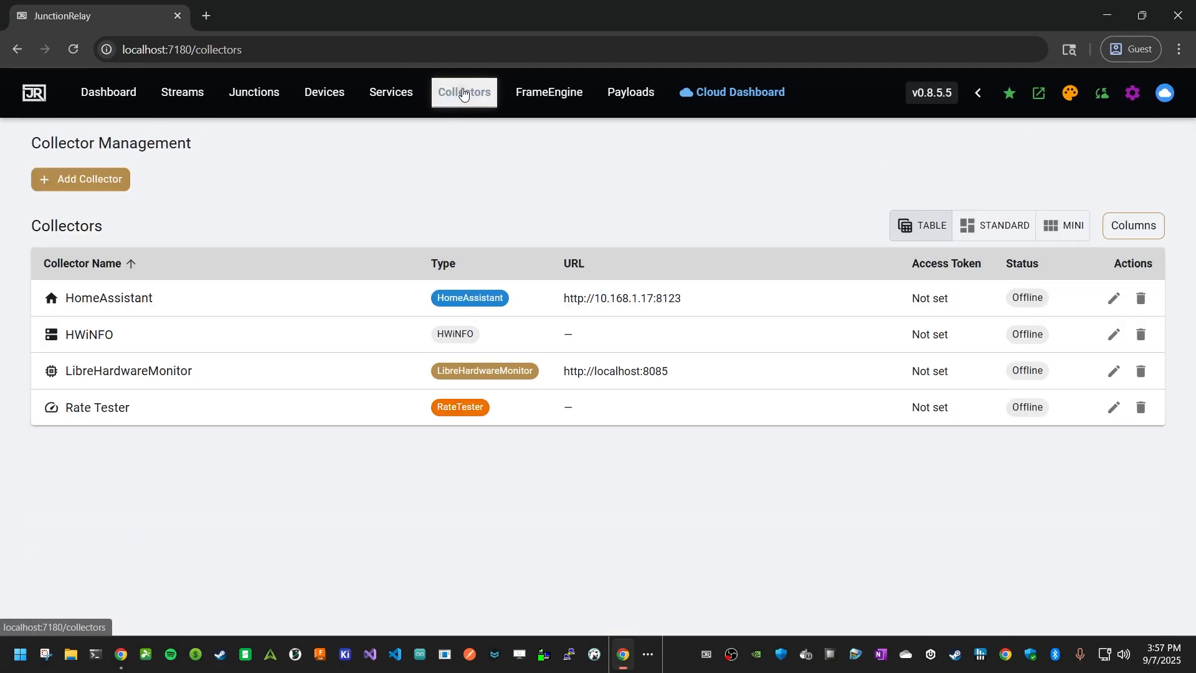
Look through the collector types, add a NeoPixel Color collector under its default name and open its configuration page
left_click(94, 181)
scroll(346, 422, "down", 5)
scroll(346, 418, "down", 7)
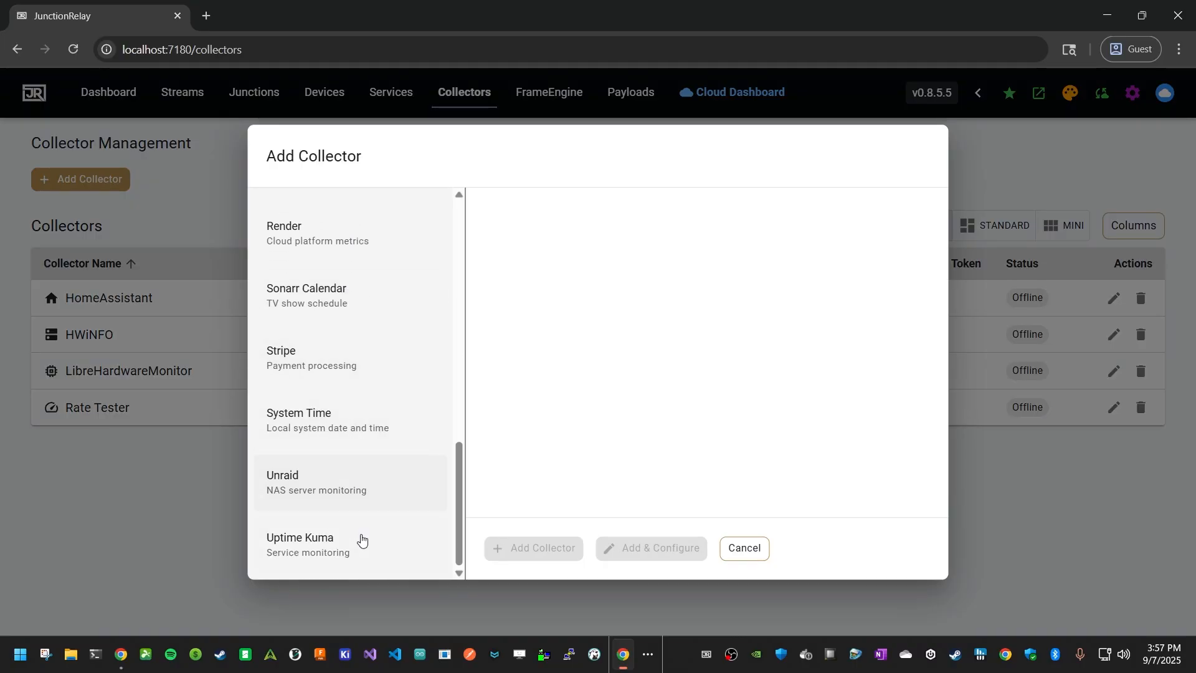
scroll(363, 536, "up", 1)
scroll(360, 530, "down", 1)
left_click(354, 558)
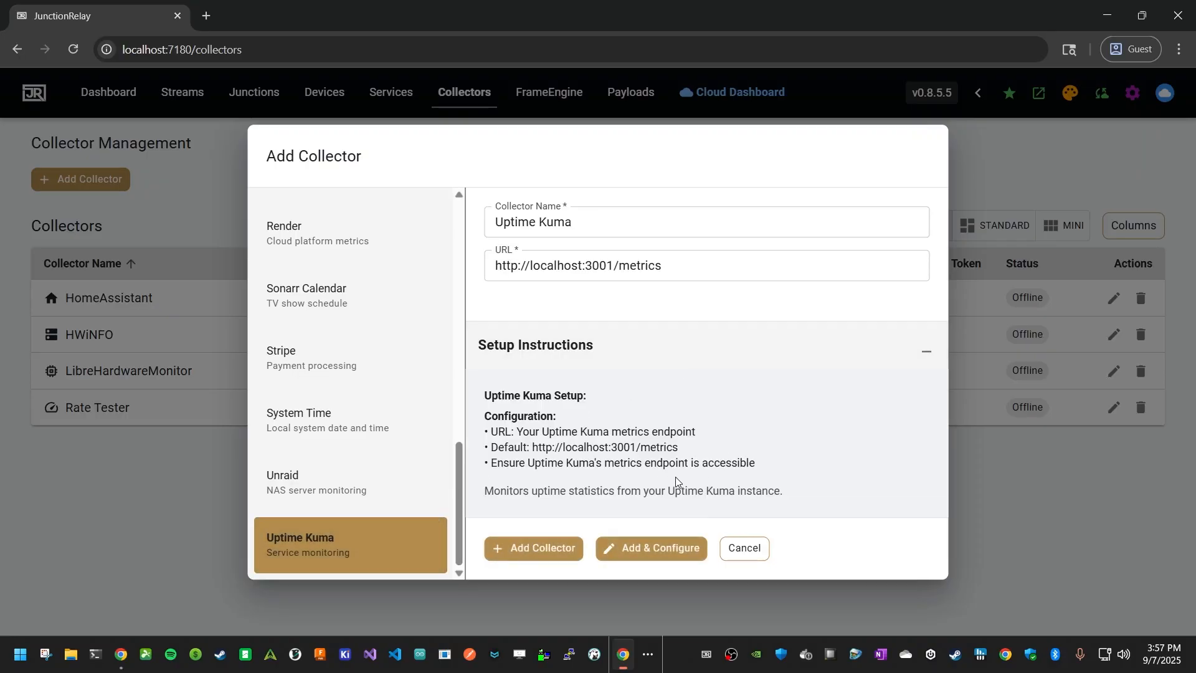
scroll(355, 427, "up", 5)
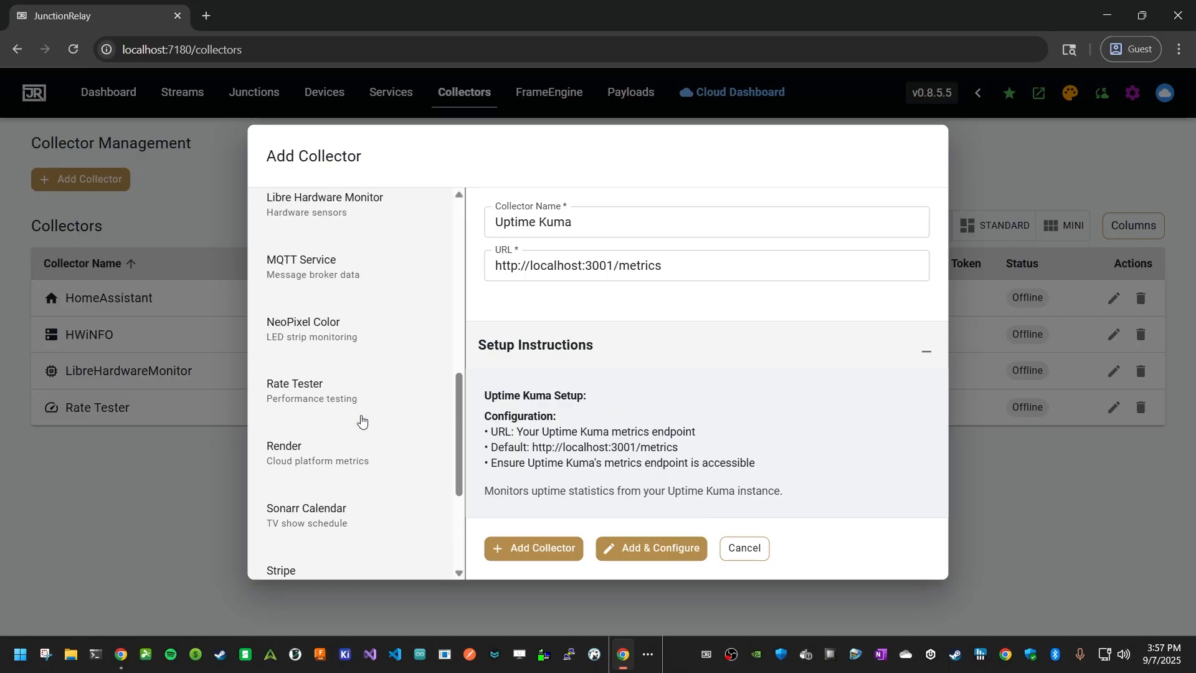
left_click(336, 423)
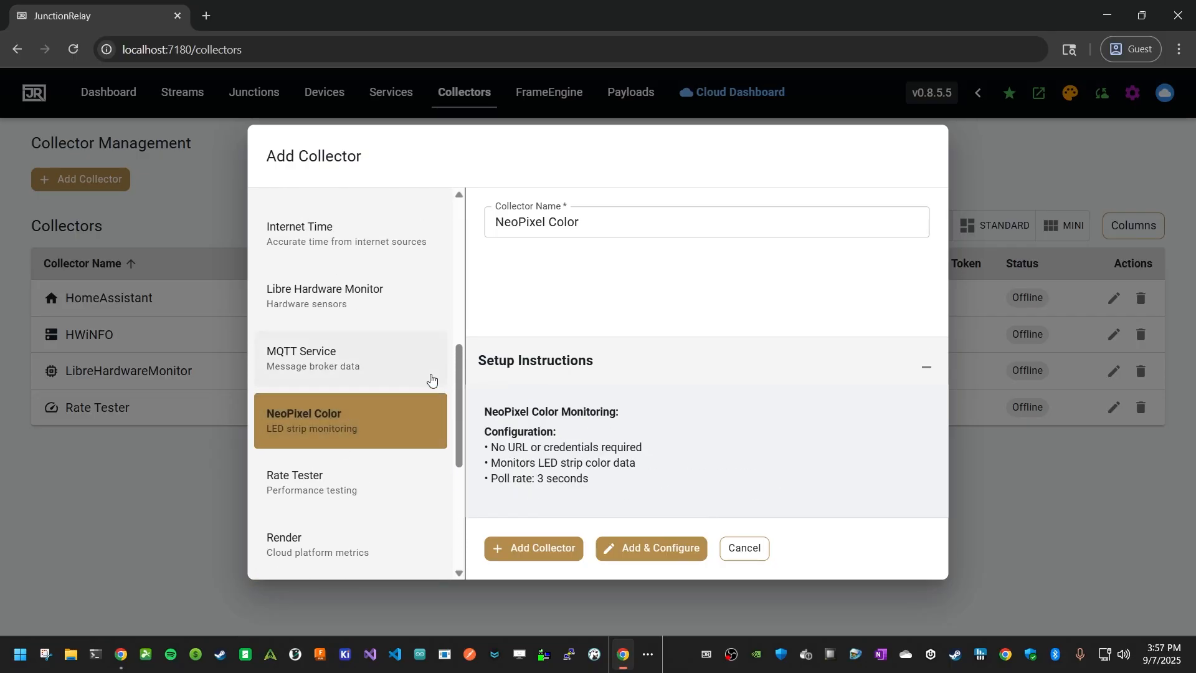
left_click(672, 549)
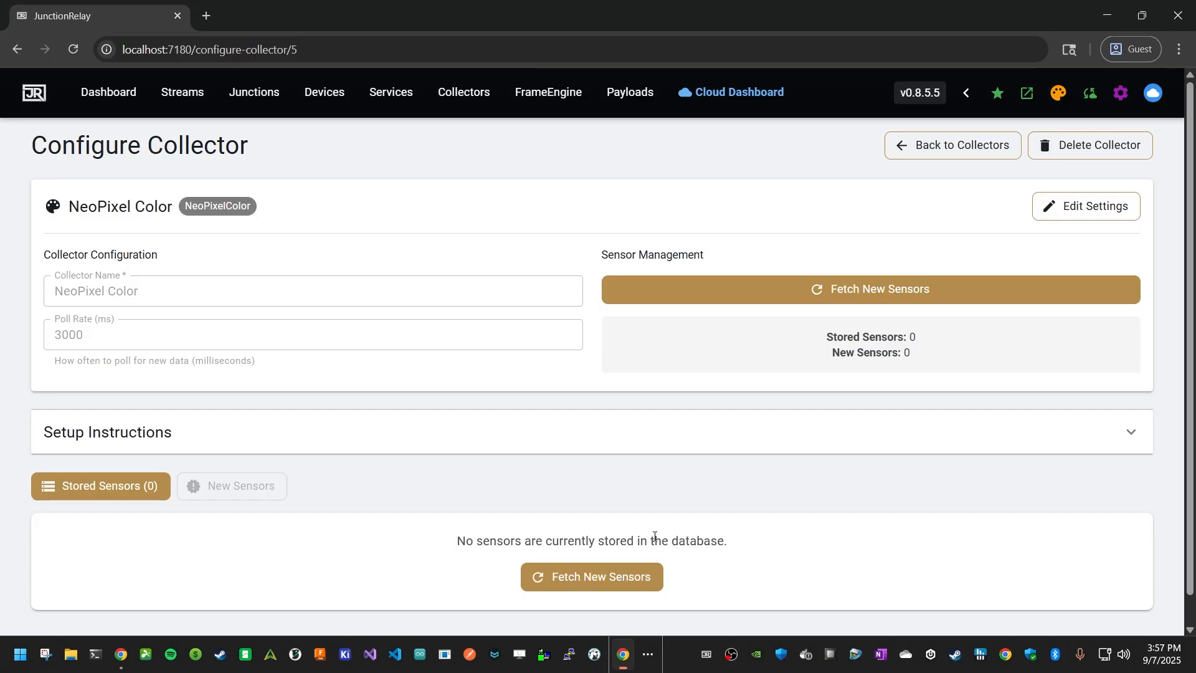
Fetch the NeoPixel Color collector's new sensors, add all of them to the stored sensors and return to the collectors list
left_click(771, 304)
scroll(481, 457, "down", 3)
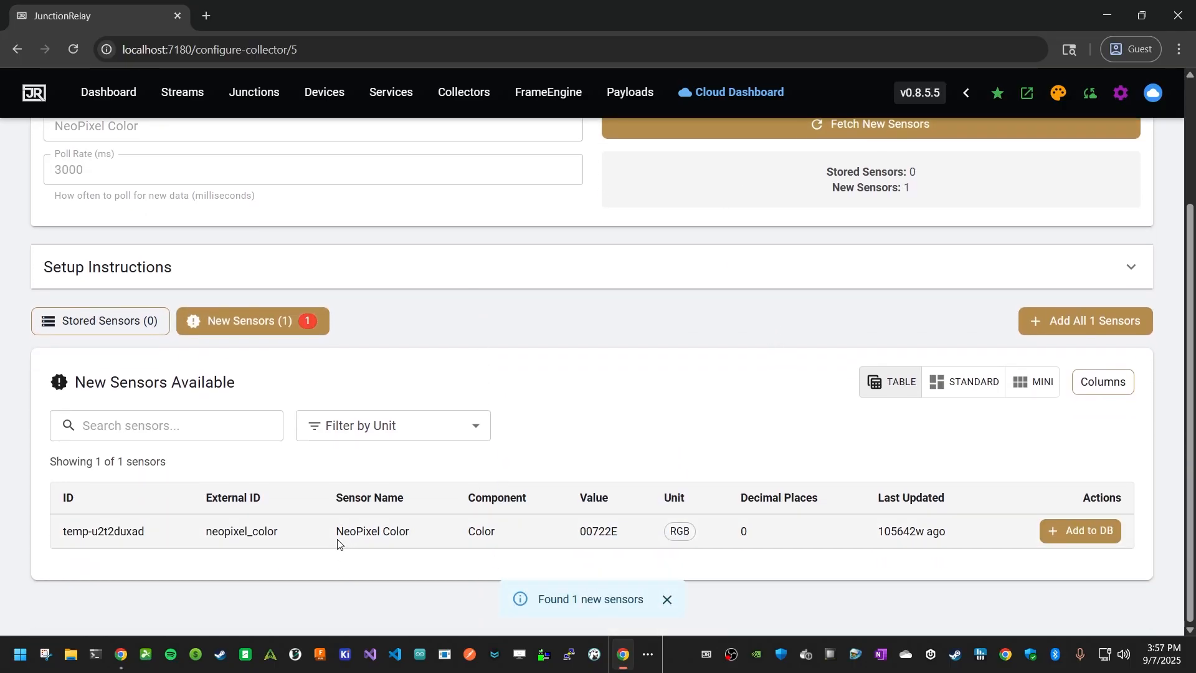
left_click(1069, 318)
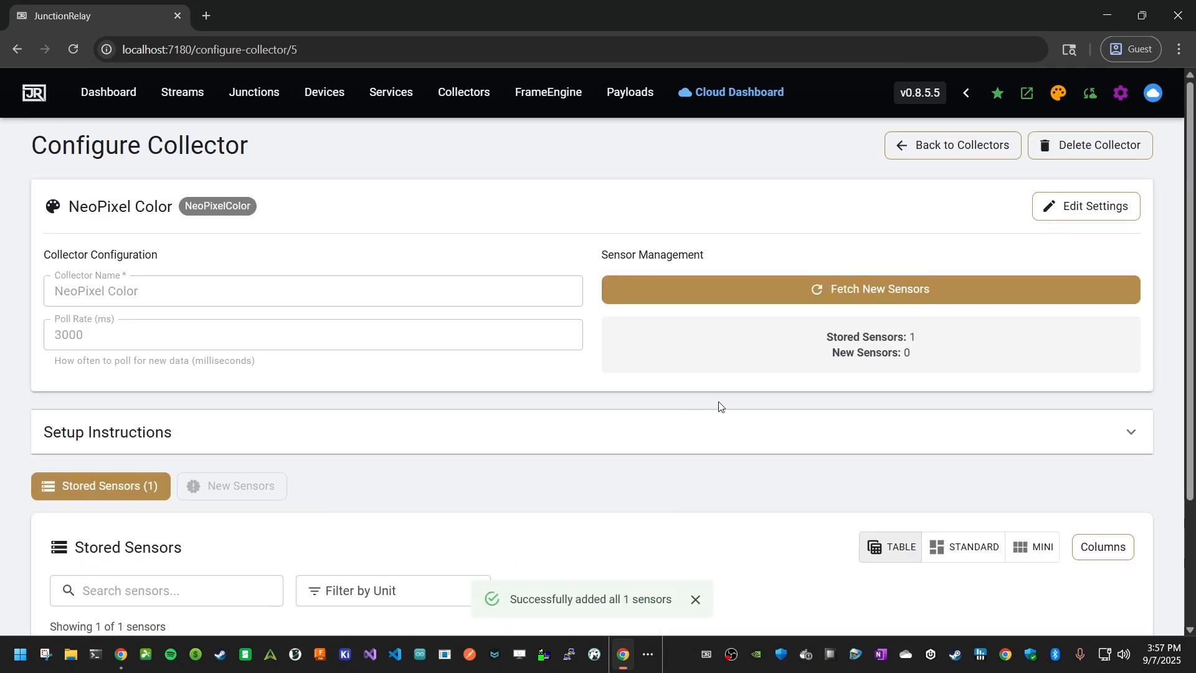
scroll(720, 408, "down", 3)
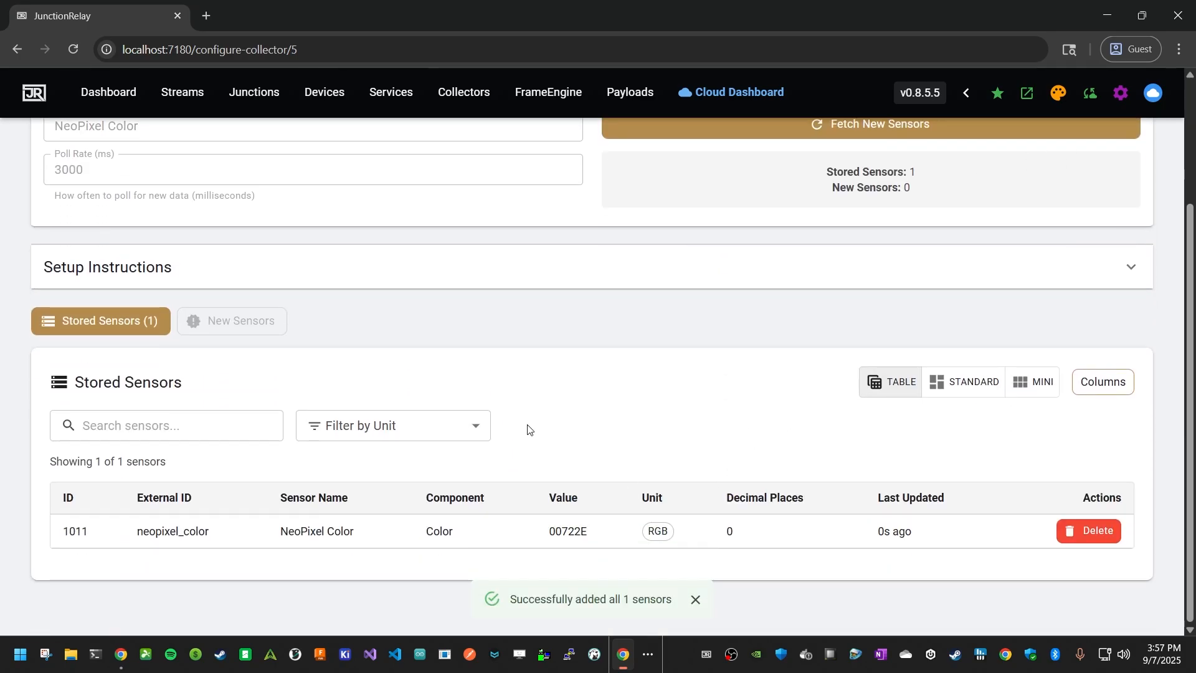
scroll(543, 406, "up", 3)
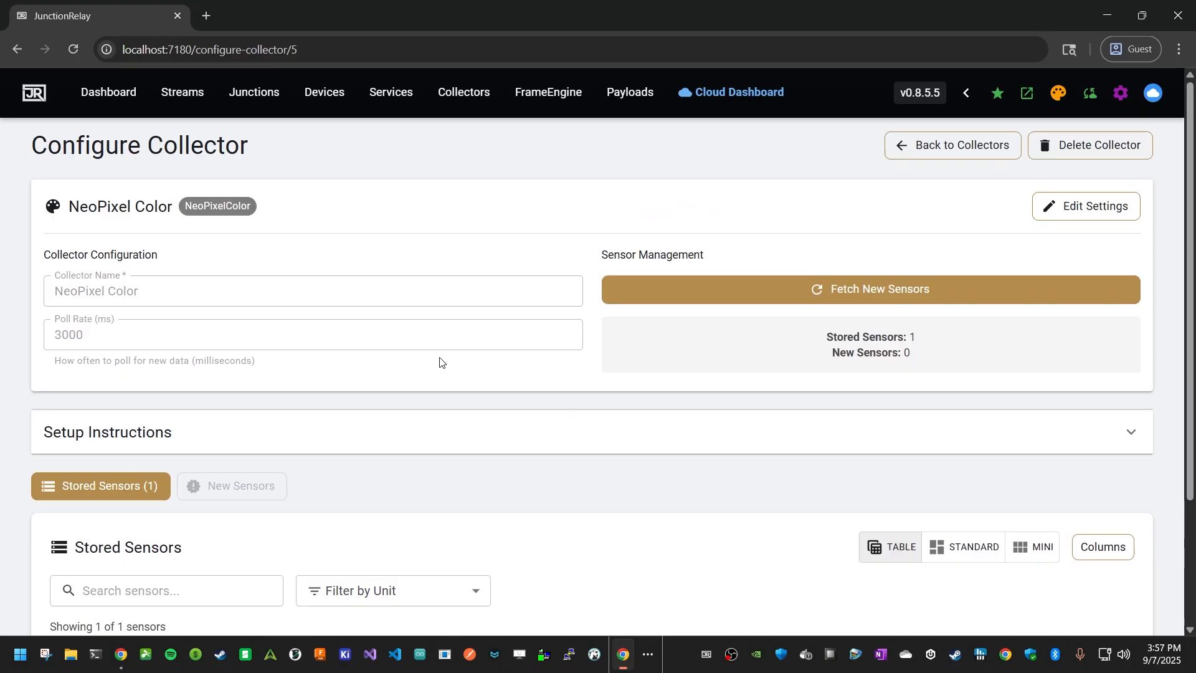
left_click(472, 94)
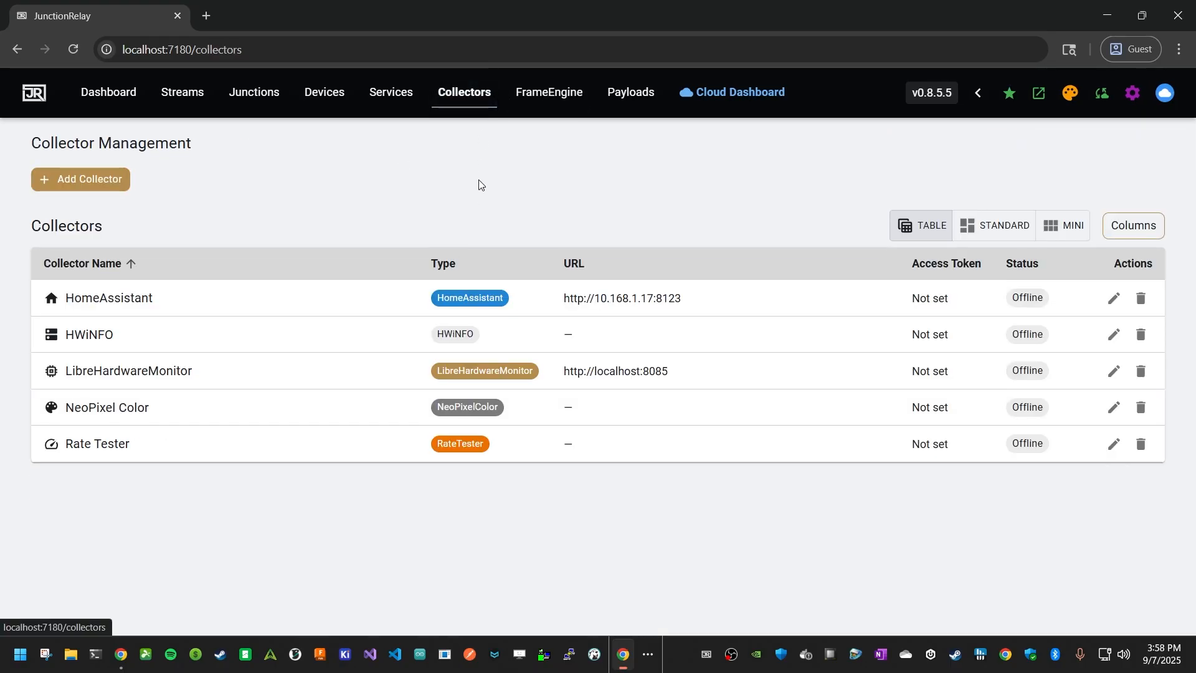